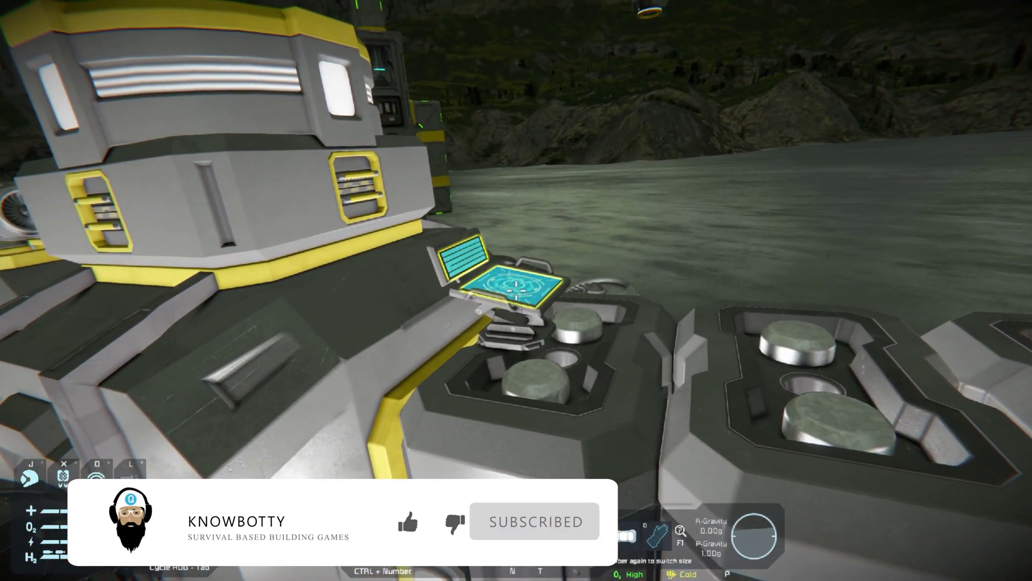
- Rename the ship's programmable block to Isy's Ship Refueler in the terminal's Control Panel
{"action": "key", "text": "k"}
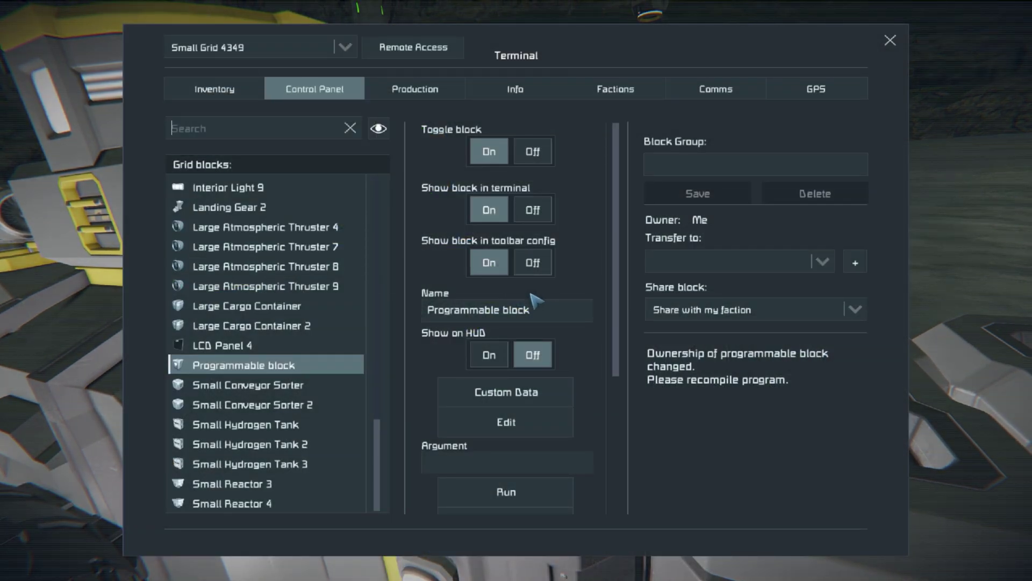
{"action": "left_click_drag", "start_coordinate": [534, 318], "coordinate": [398, 317]}
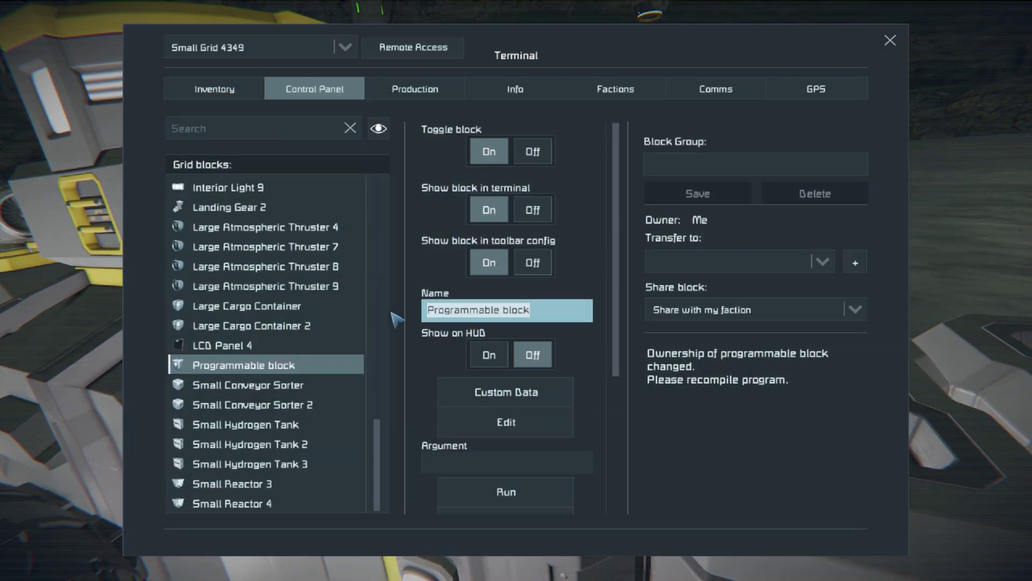
{"action": "type", "text": "Is"}
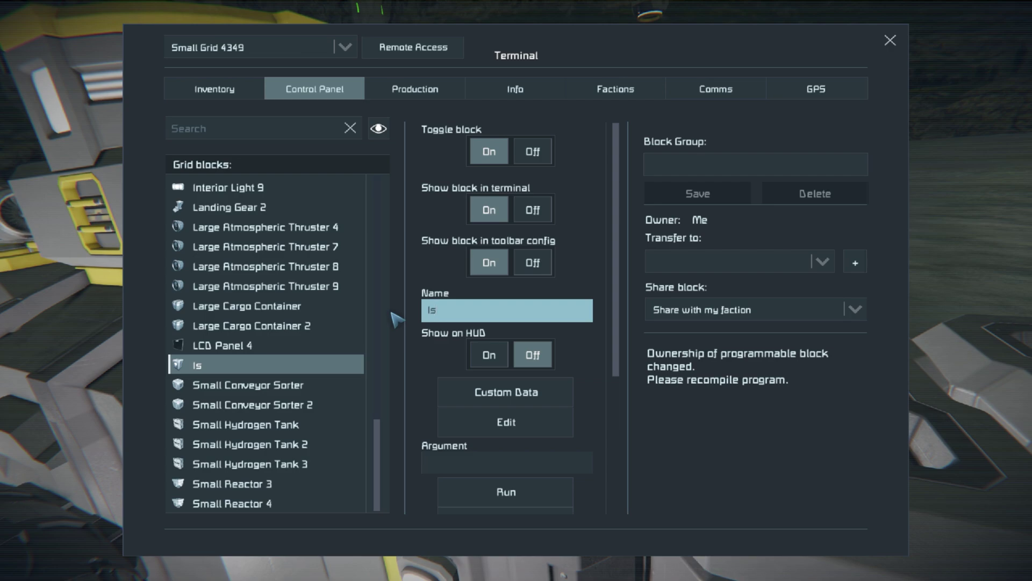
{"action": "type", "text": "ys"}
{"action": "type", "text": "Shi"}
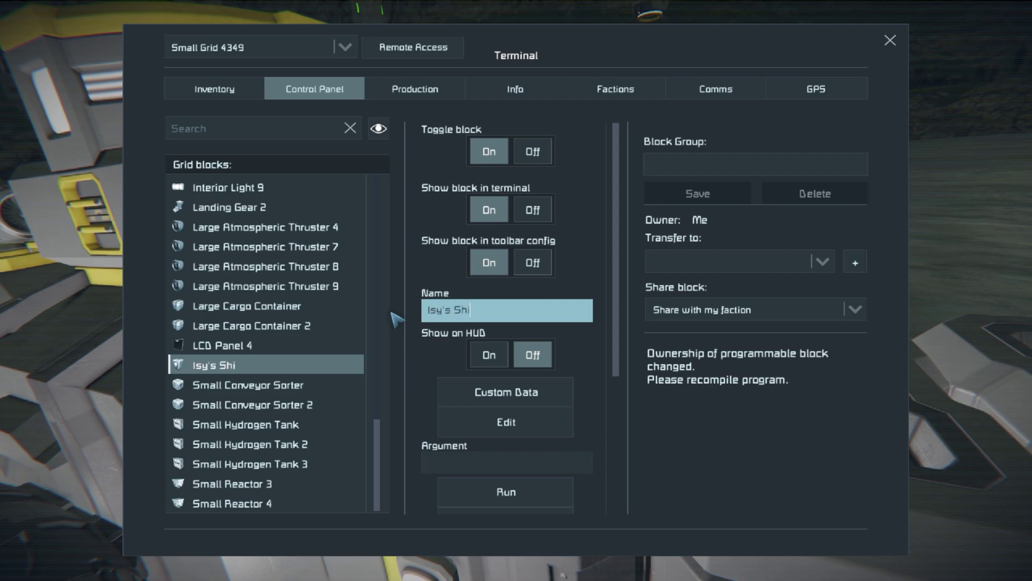
{"action": "type", "text": "p Aefu"}
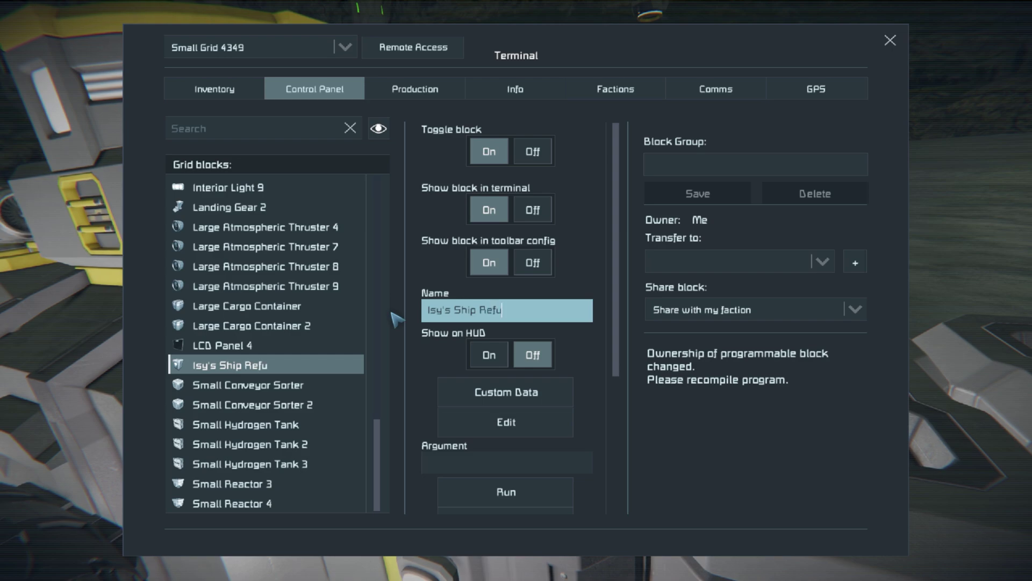
{"action": "type", "text": "eler"}
- Search the script library for 'isy' and select Isy's Ship Refueler to view its description
{"action": "left_click", "coordinate": [492, 425]}
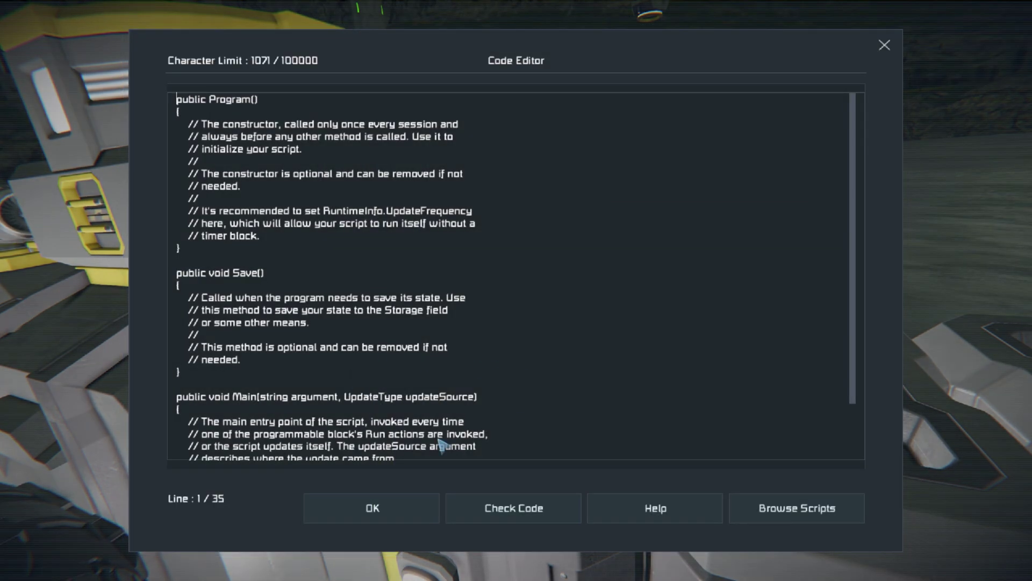
{"action": "left_click", "coordinate": [772, 515]}
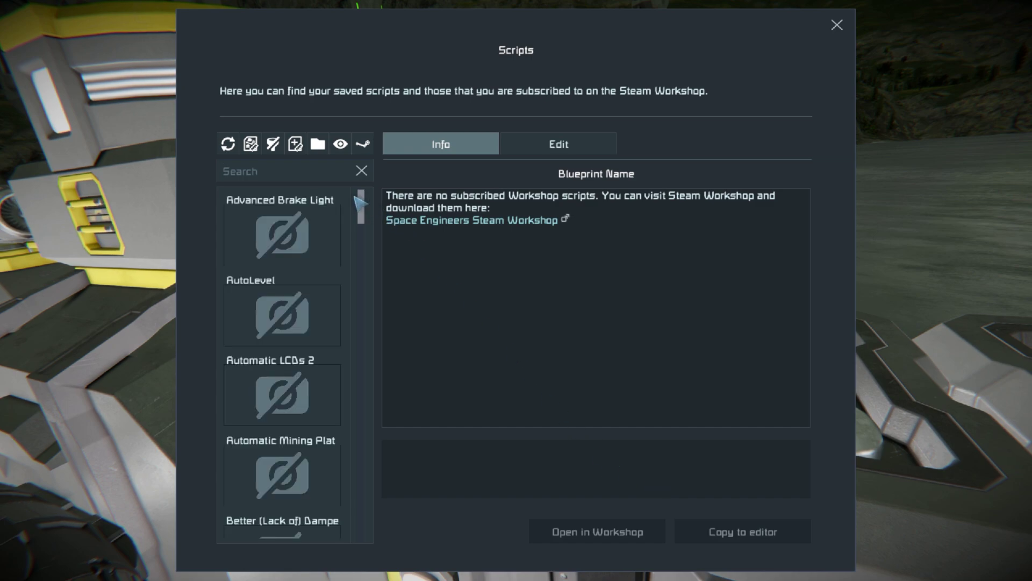
{"action": "type", "text": "isy"}
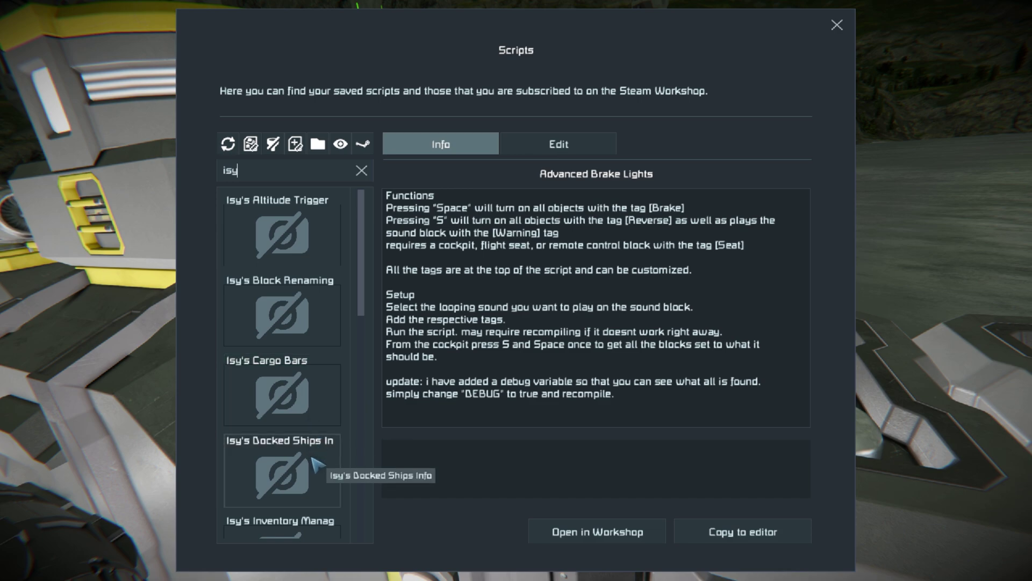
{"action": "scroll", "coordinate": [317, 473], "scroll_direction": "down", "scroll_amount": 1}
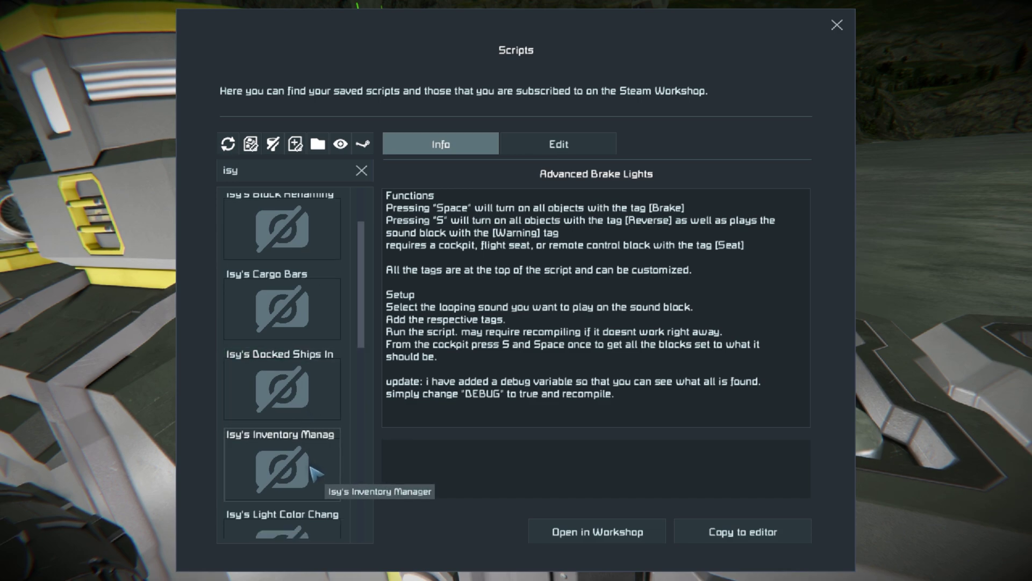
{"action": "scroll", "coordinate": [317, 472], "scroll_direction": "down", "scroll_amount": 2}
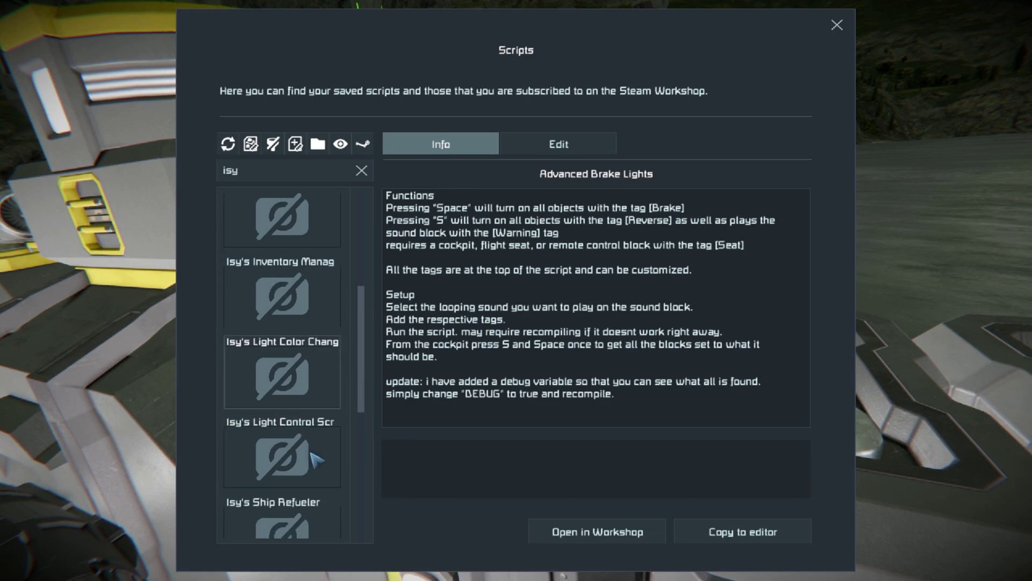
{"action": "scroll", "coordinate": [317, 459], "scroll_direction": "down", "scroll_amount": 1}
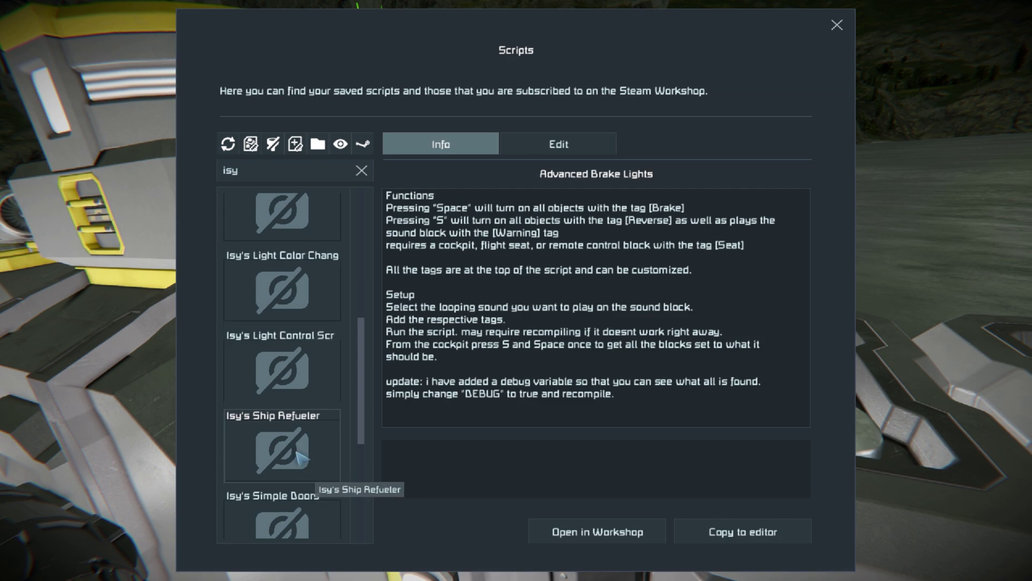
{"action": "left_click", "coordinate": [294, 449]}
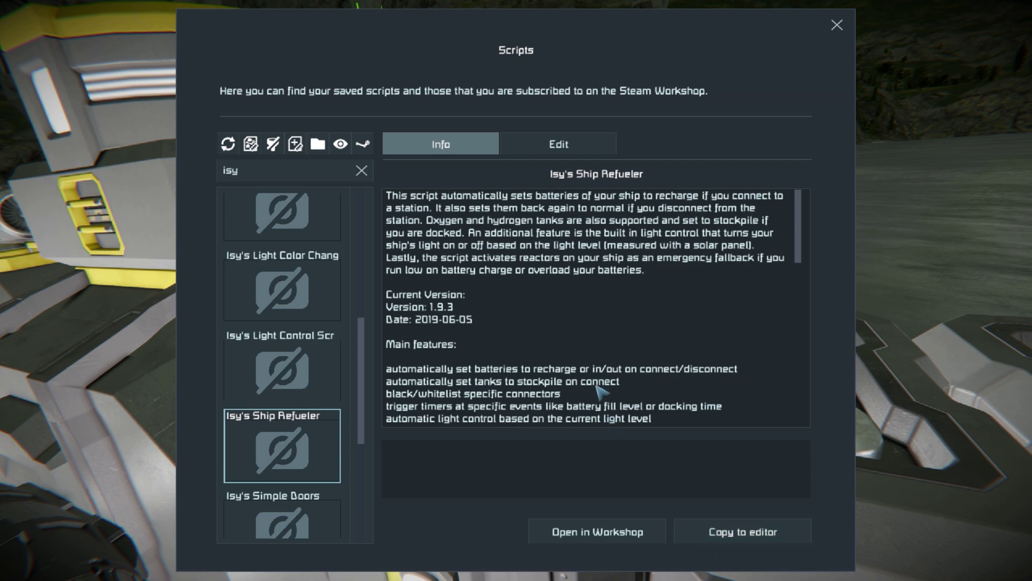
- Scroll through the Isy's Ship Refueler description covering battery recharge, tank stockpiling and connector filtering
{"action": "scroll", "coordinate": [607, 381], "scroll_direction": "down", "scroll_amount": 3}
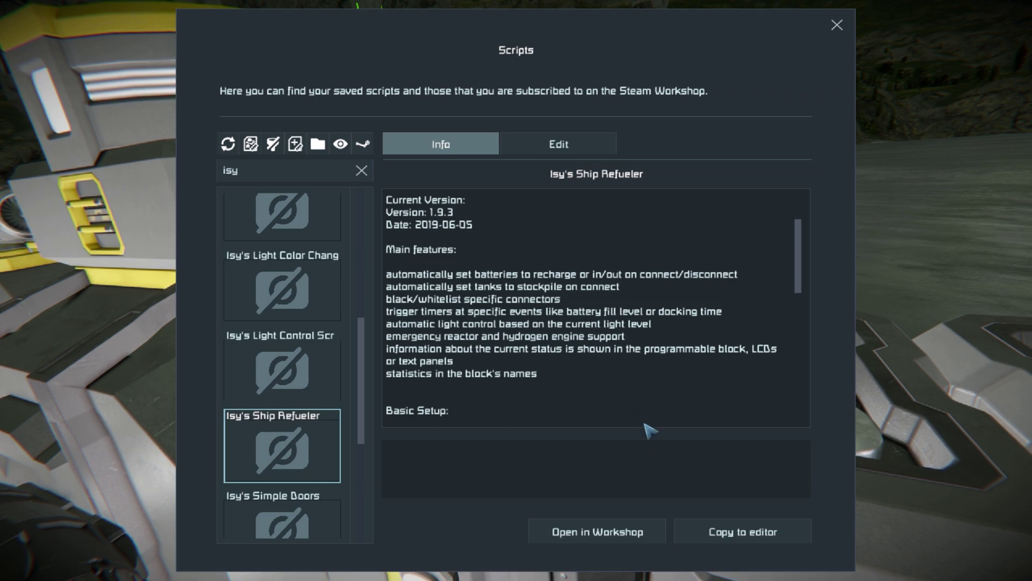
- Copy the Ship Refueler script to the editor, compile it successfully, and save it to the block
{"action": "left_click", "coordinate": [709, 526]}
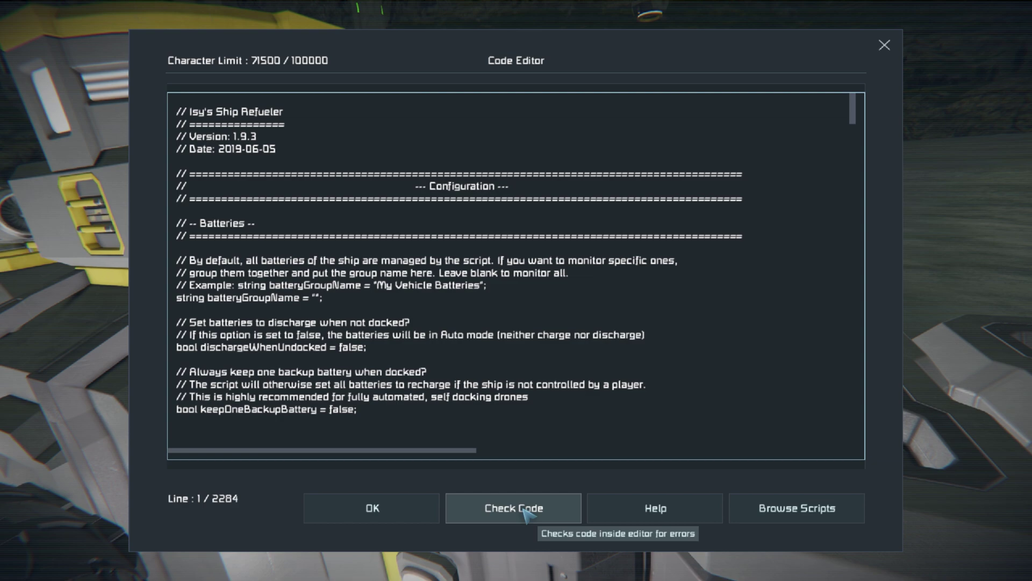
{"action": "left_click", "coordinate": [524, 510]}
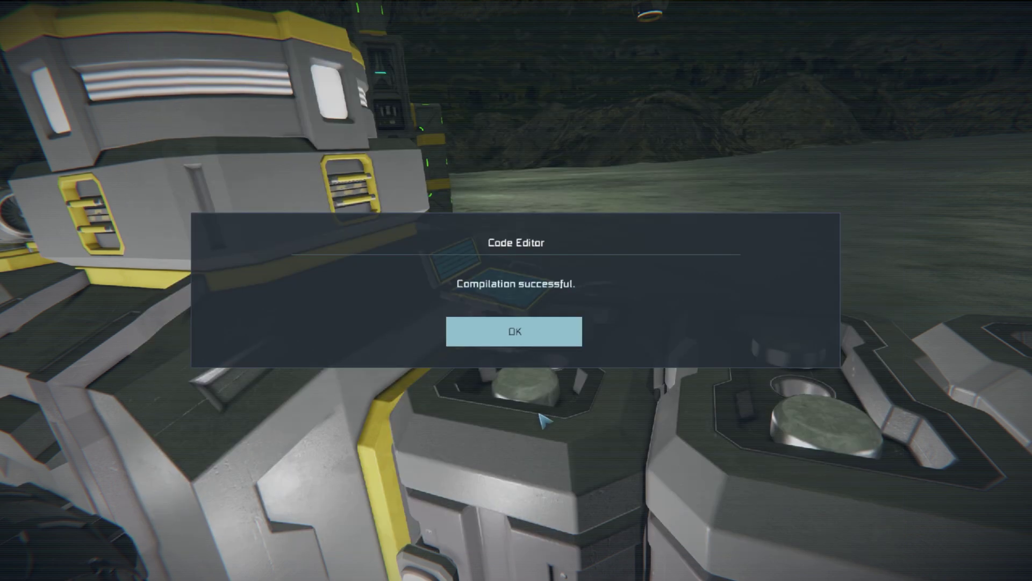
{"action": "left_click", "coordinate": [552, 343]}
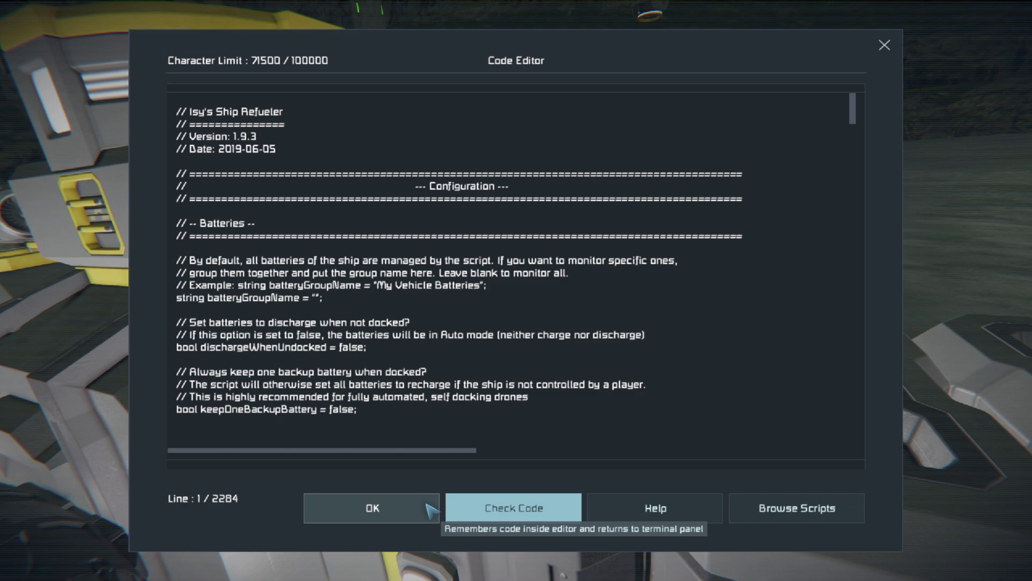
{"action": "left_click", "coordinate": [428, 507]}
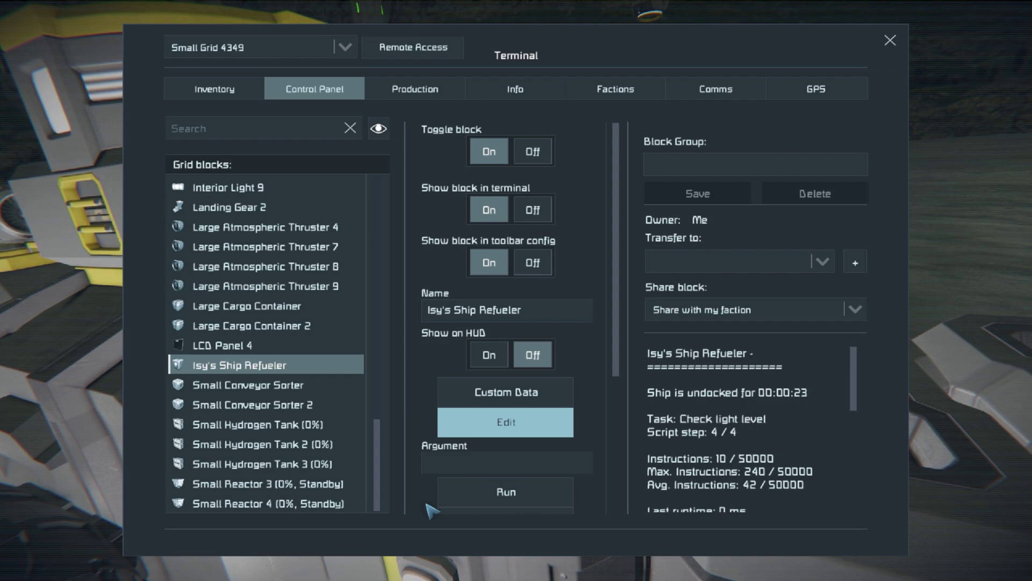
- Scroll the running script's output to read the hint about adding an 'IISR-main' LCD
{"action": "scroll", "coordinate": [835, 457], "scroll_direction": "down", "scroll_amount": 5}
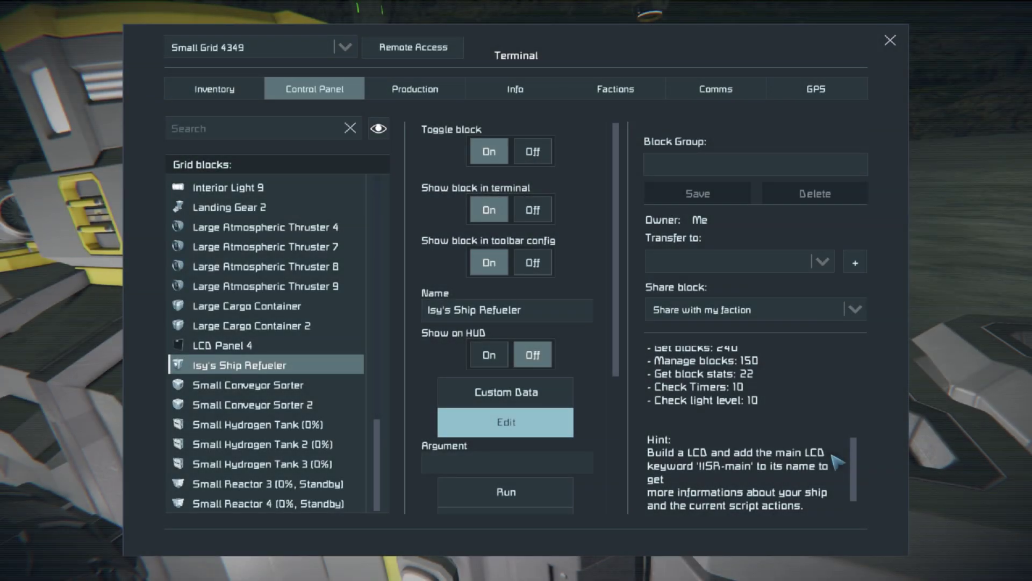
{"action": "scroll", "coordinate": [837, 461], "scroll_direction": "down", "scroll_amount": 1}
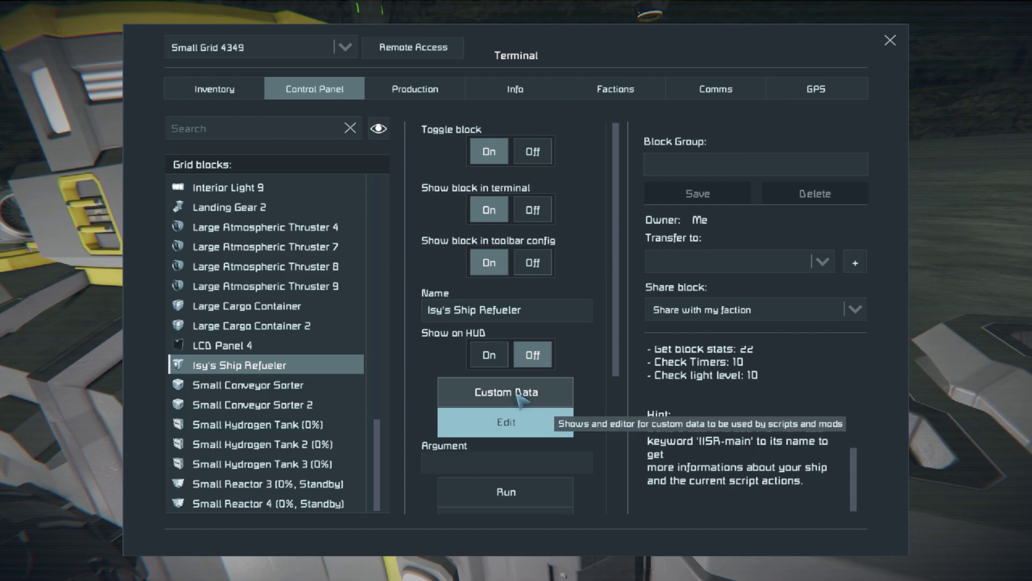
- Scroll the script to the LCD panels section and select the mainLCDKeyword value 'IISR-main'
{"action": "left_click", "coordinate": [554, 419]}
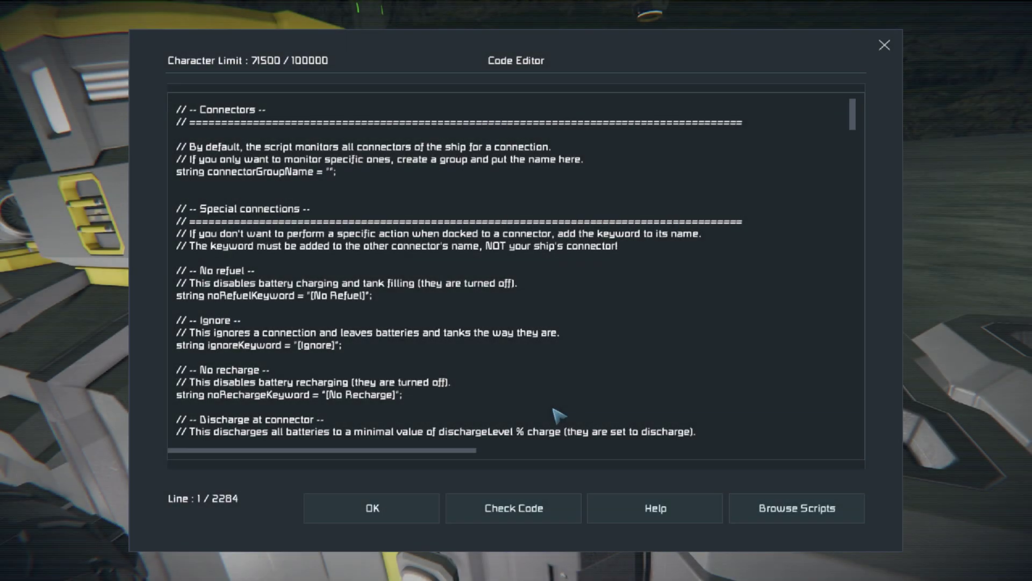
{"action": "scroll", "coordinate": [559, 417], "scroll_direction": "down", "scroll_amount": 3}
{"action": "scroll", "coordinate": [559, 417], "scroll_direction": "down", "scroll_amount": 3}
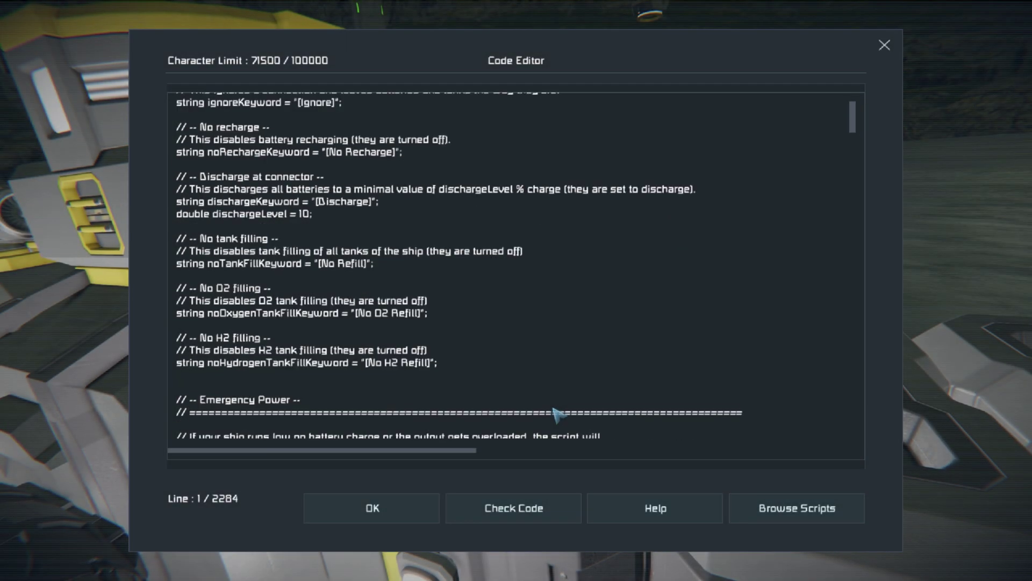
{"action": "scroll", "coordinate": [559, 414], "scroll_direction": "down", "scroll_amount": 3}
{"action": "scroll", "coordinate": [560, 414], "scroll_direction": "down", "scroll_amount": 3}
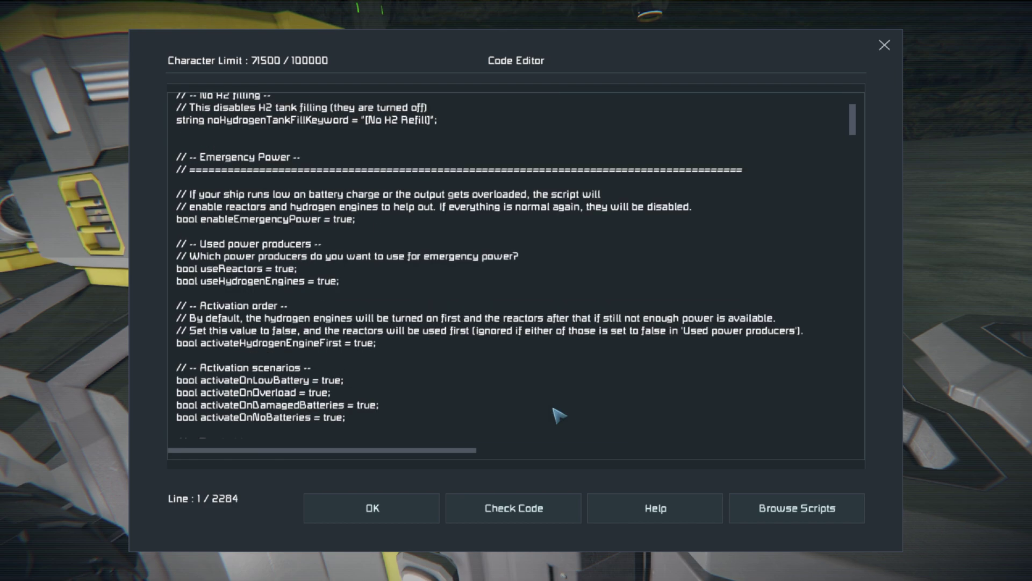
{"action": "scroll", "coordinate": [559, 414], "scroll_direction": "down", "scroll_amount": 3}
{"action": "scroll", "coordinate": [560, 415], "scroll_direction": "down", "scroll_amount": 3}
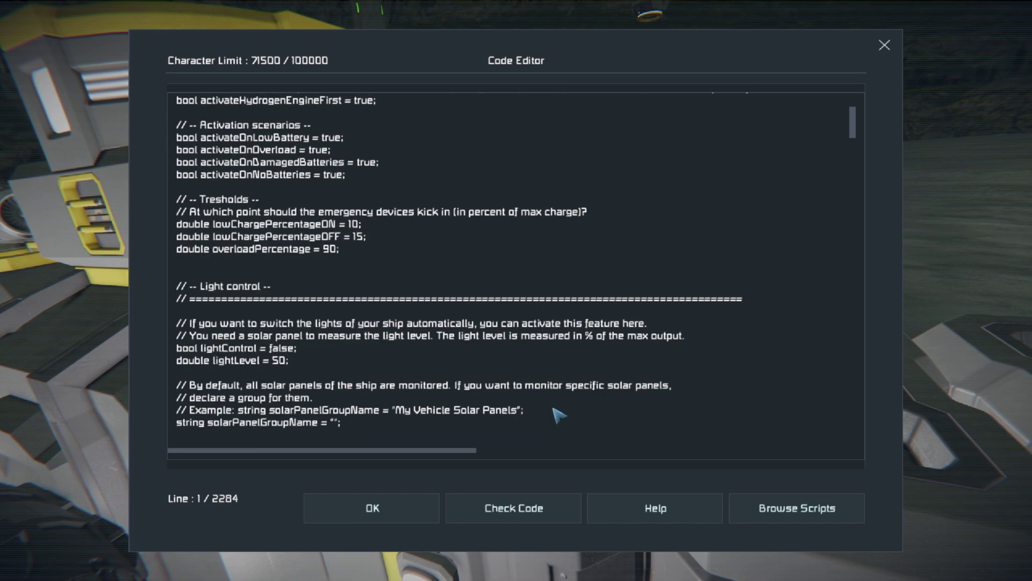
{"action": "scroll", "coordinate": [559, 414], "scroll_direction": "down", "scroll_amount": 3}
{"action": "scroll", "coordinate": [559, 415], "scroll_direction": "down", "scroll_amount": 3}
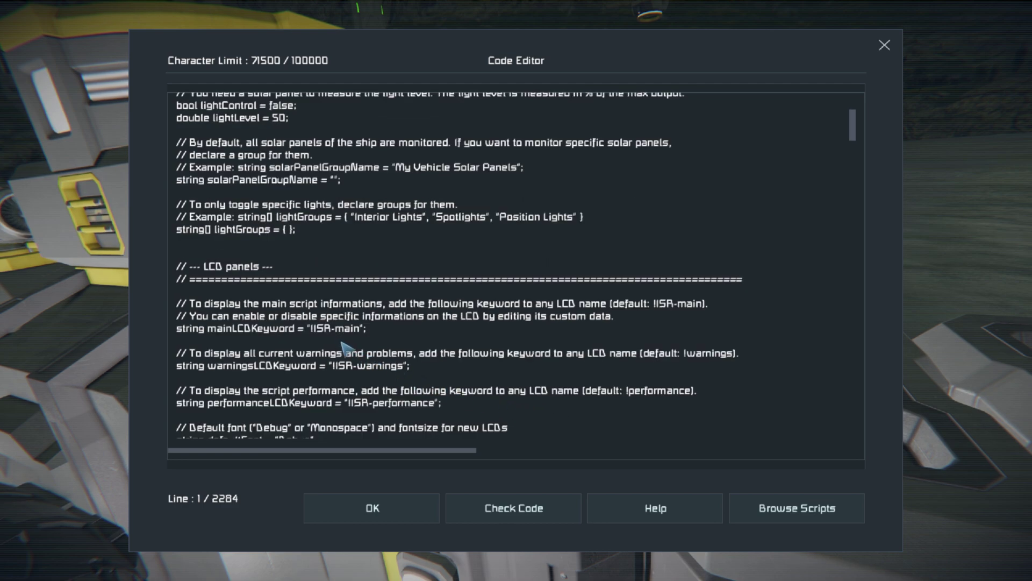
{"action": "scroll", "coordinate": [376, 416], "scroll_direction": "down", "scroll_amount": 3}
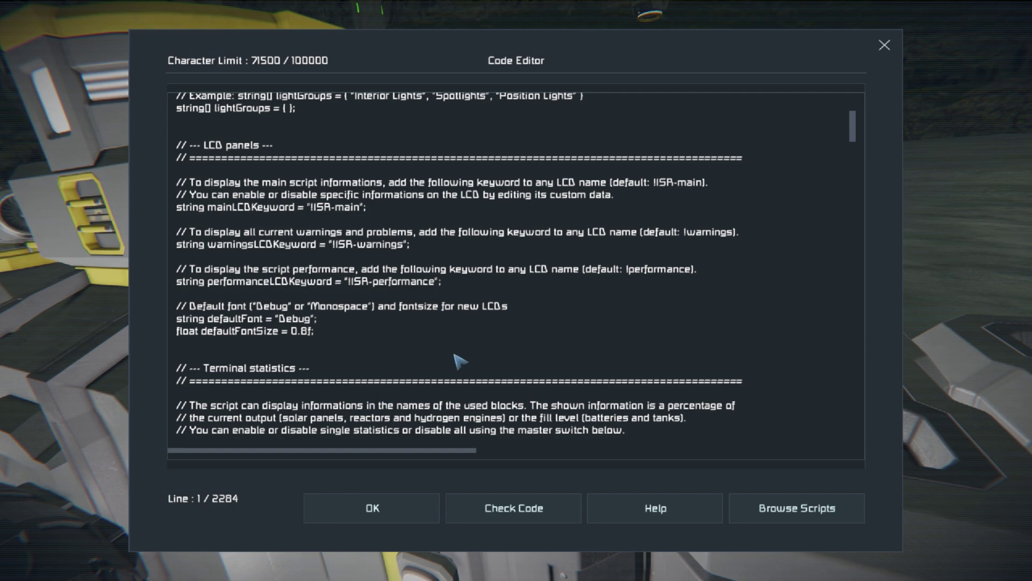
{"action": "scroll", "coordinate": [457, 358], "scroll_direction": "up", "scroll_amount": 3}
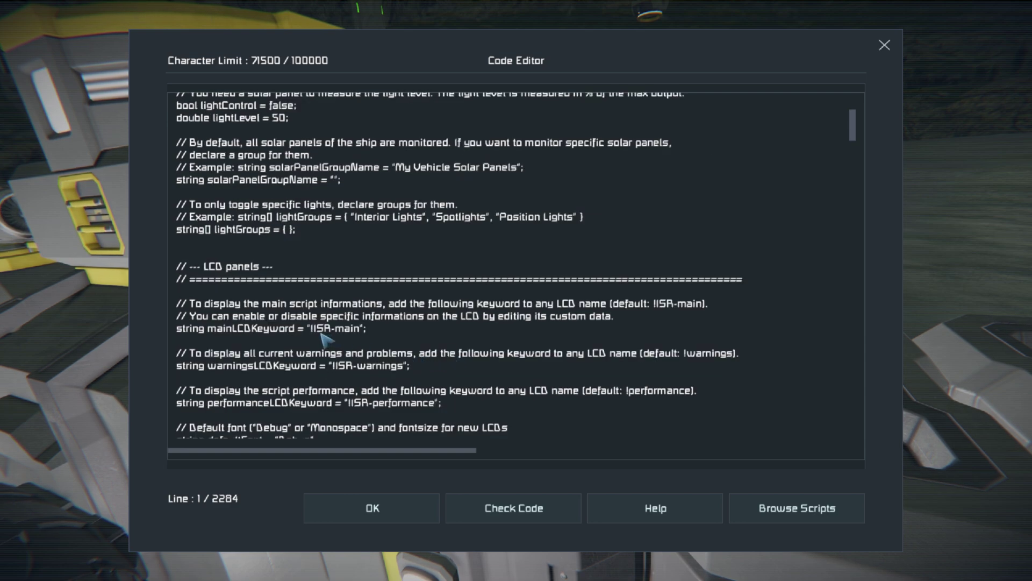
{"action": "left_click_drag", "start_coordinate": [312, 330], "coordinate": [361, 332]}
{"action": "key", "text": "ctrl+c"}
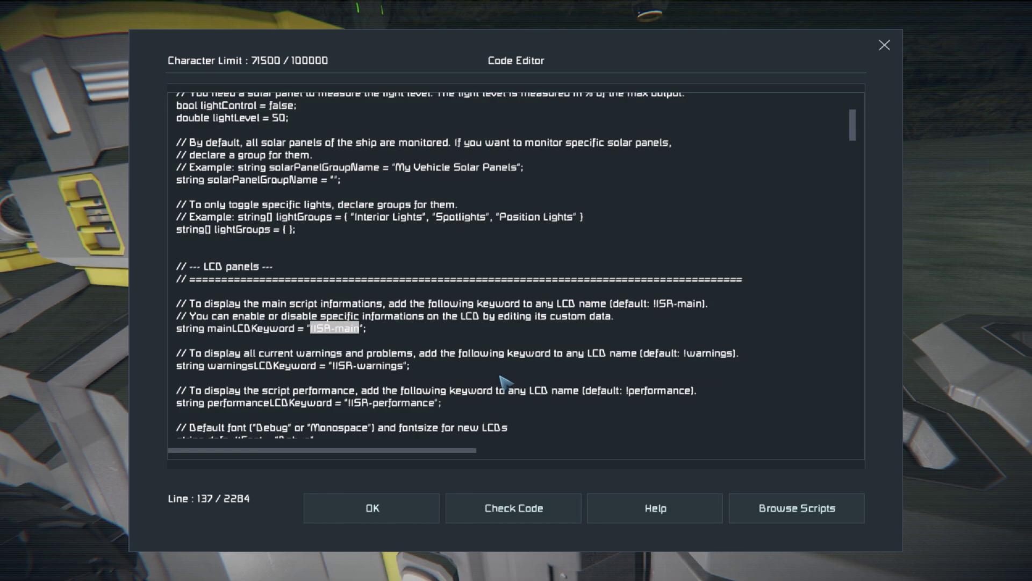
- Append the copied LCD keyword to the LCD panel's name and select the bracketed keyword
{"action": "key", "text": "Escape"}
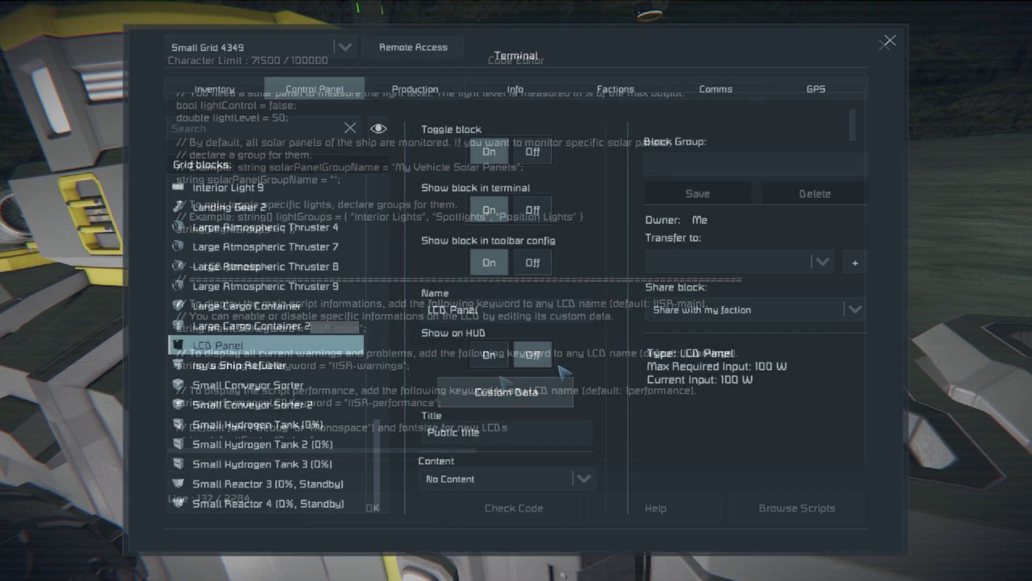
{"action": "left_click", "coordinate": [544, 321]}
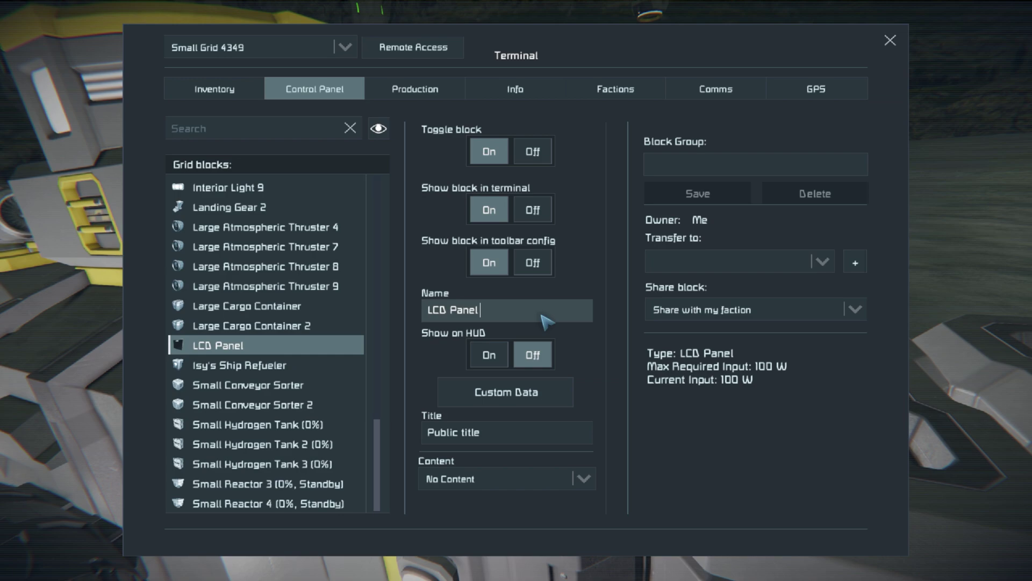
{"action": "key", "text": "ctrl+v"}
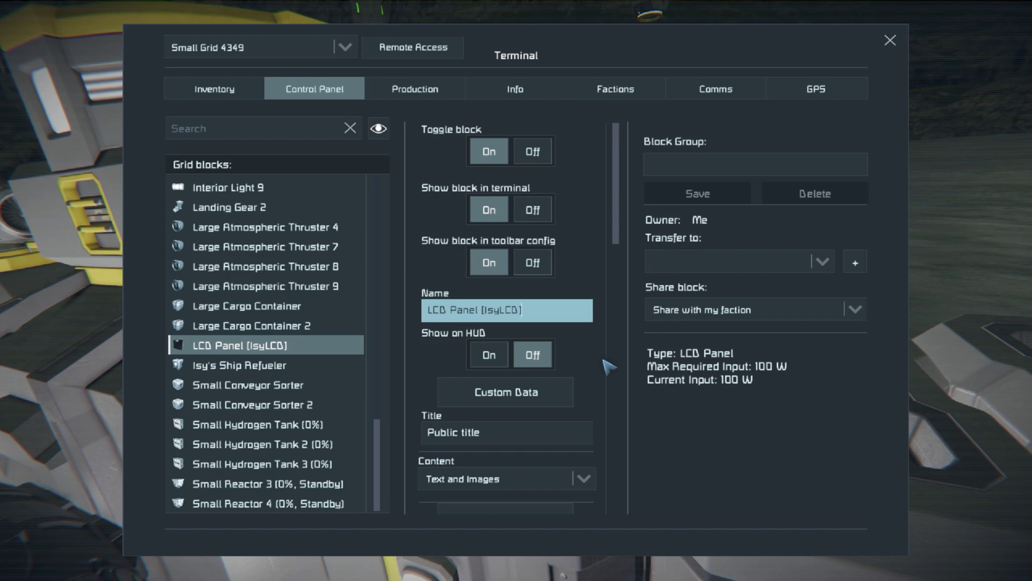
{"action": "left_click", "coordinate": [508, 314]}
{"action": "left_click_drag", "start_coordinate": [540, 314], "coordinate": [483, 313]}
- Walk up to the LCD and read its battery and tank stats in the text view
{"action": "key", "text": "Escape"}
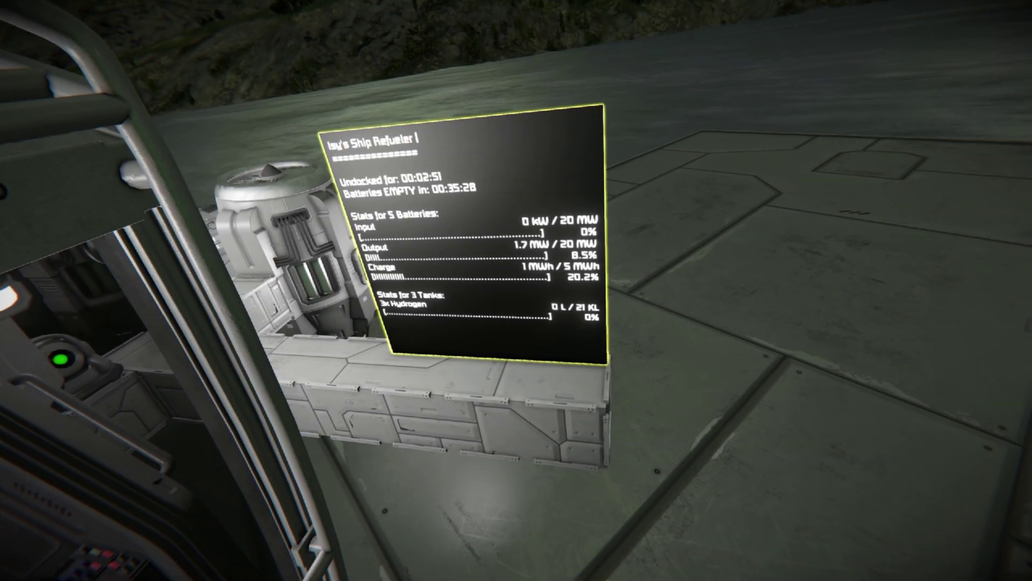
{"action": "key", "text": "w"}
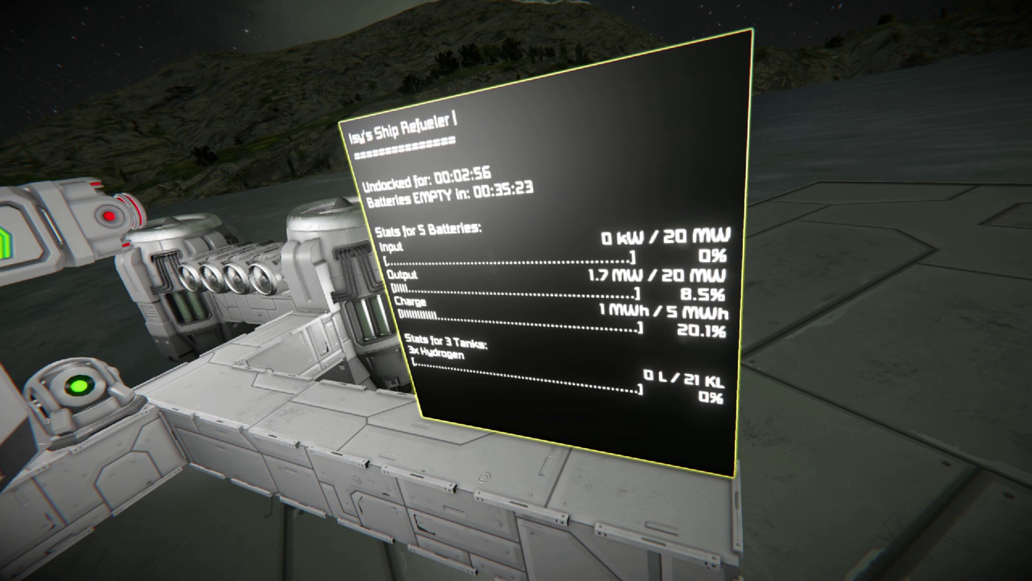
{"action": "key", "text": "f"}
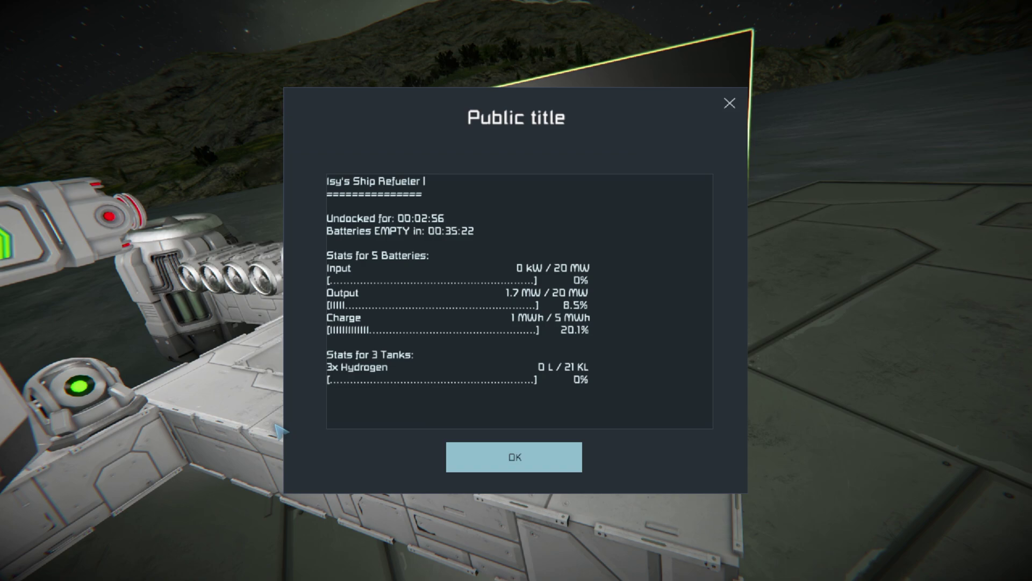
{"action": "key", "text": "Escape"}
- Reopen the terminal and open the LCD panel's Custom Data
{"action": "key", "text": "k"}
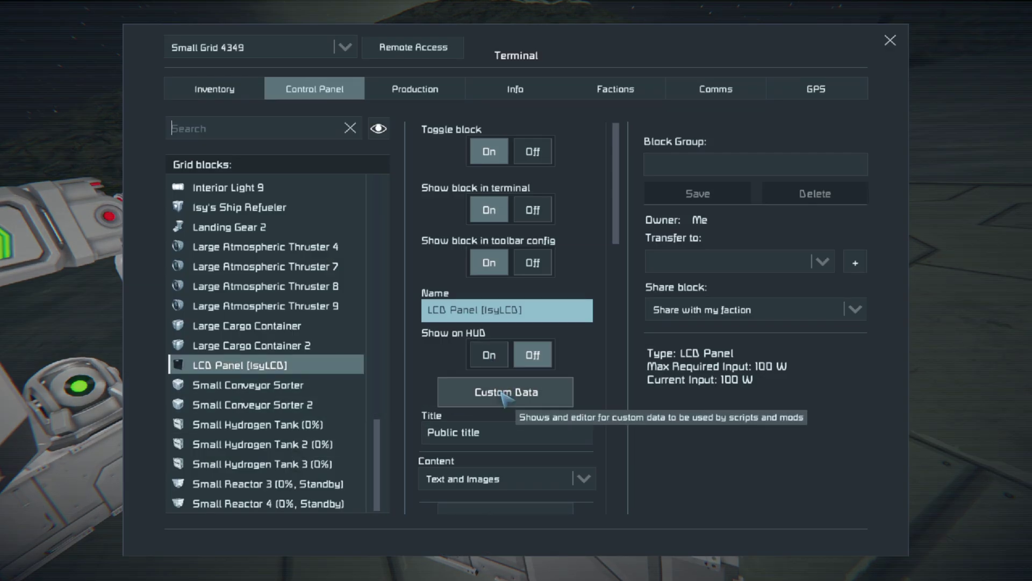
{"action": "left_click", "coordinate": [505, 397]}
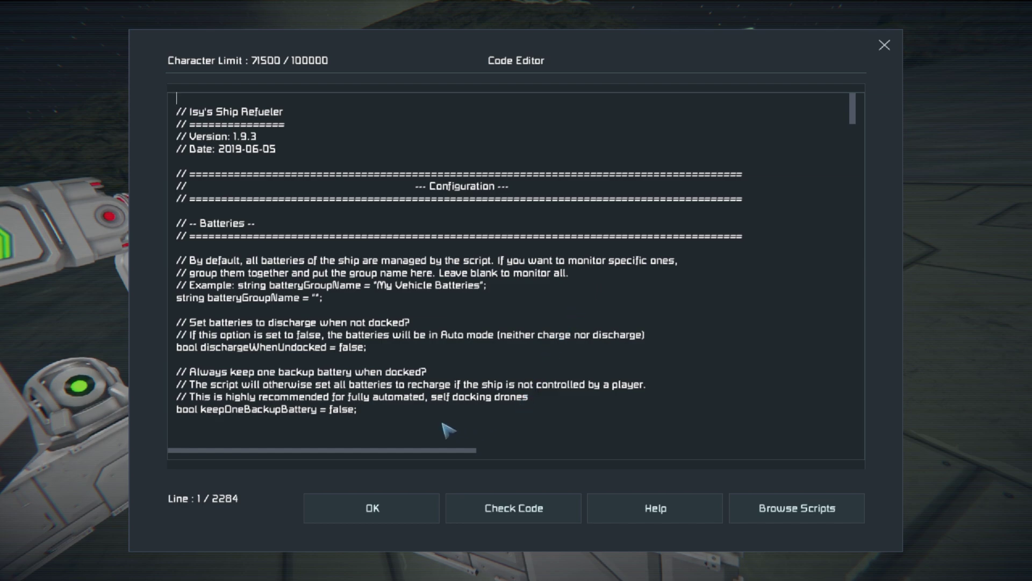
- Change keepOneBackupBattery from false to true in the script
{"action": "left_click", "coordinate": [351, 410]}
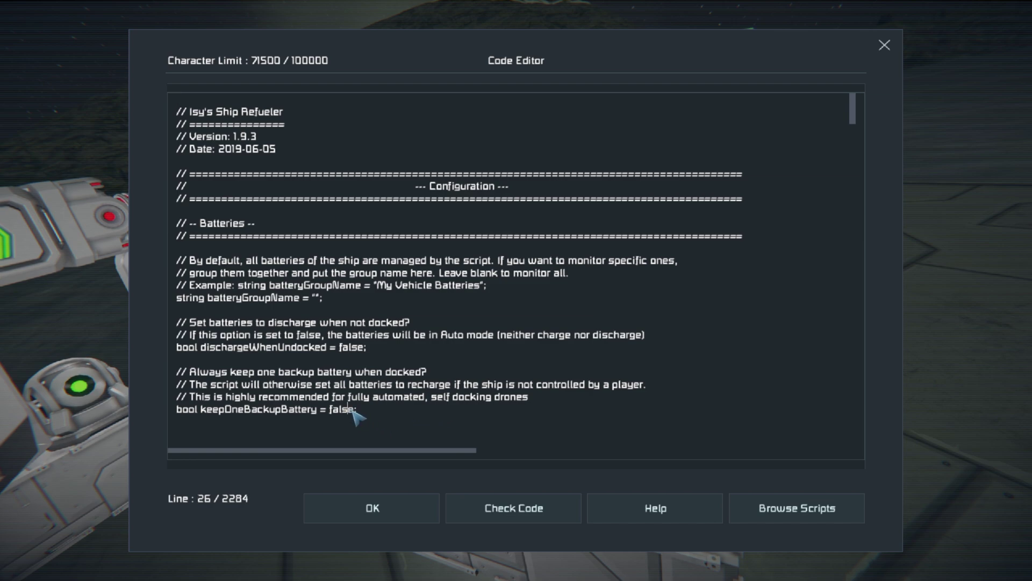
{"action": "key", "text": "BackSpace"}
{"action": "key", "text": "BackSpace"}
{"action": "key", "text": "BackSpace"}
{"action": "key", "text": "BackSpace"}
{"action": "type", "text": "tr"}
{"action": "type", "text": "u"}
{"action": "left_click", "coordinate": [616, 418]}
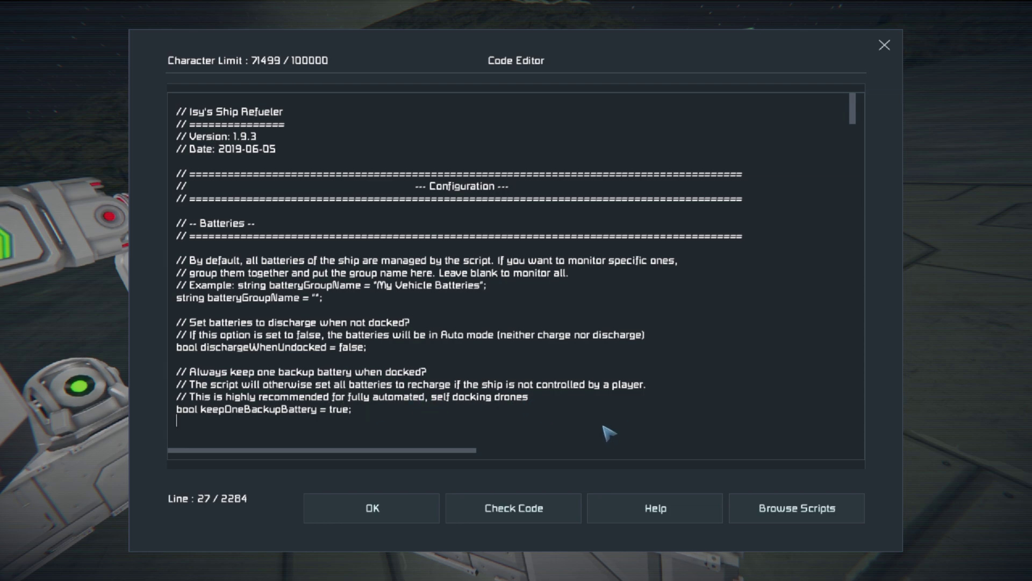
- Scroll down to the Emergency Power settings, with useReactors and useHydrogenEngines set to true
{"action": "scroll", "coordinate": [609, 432], "scroll_direction": "down", "scroll_amount": 3}
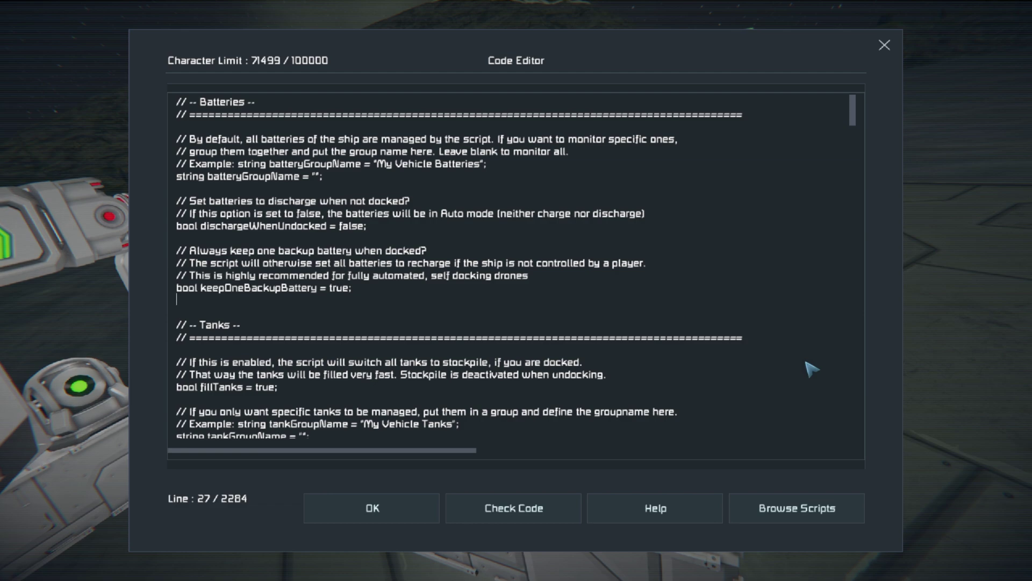
{"action": "scroll", "coordinate": [812, 369], "scroll_direction": "down", "scroll_amount": 3}
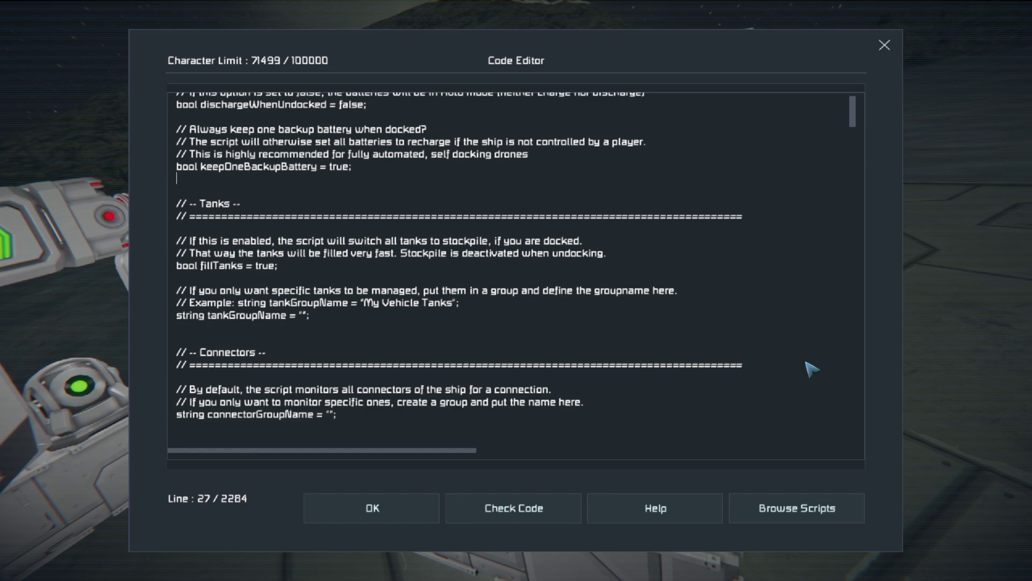
{"action": "scroll", "coordinate": [812, 368], "scroll_direction": "down", "scroll_amount": 3}
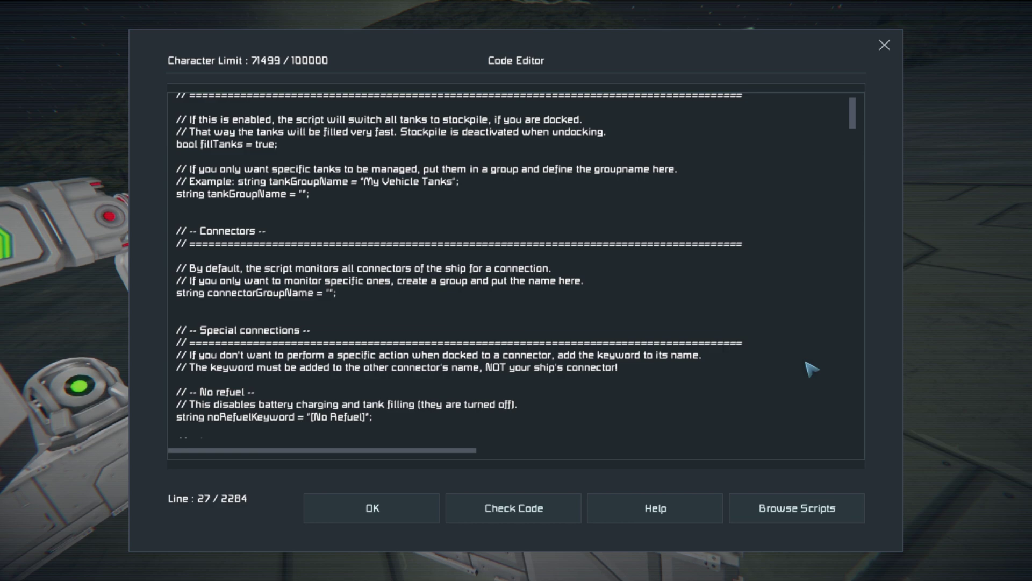
{"action": "scroll", "coordinate": [812, 369], "scroll_direction": "down", "scroll_amount": 3}
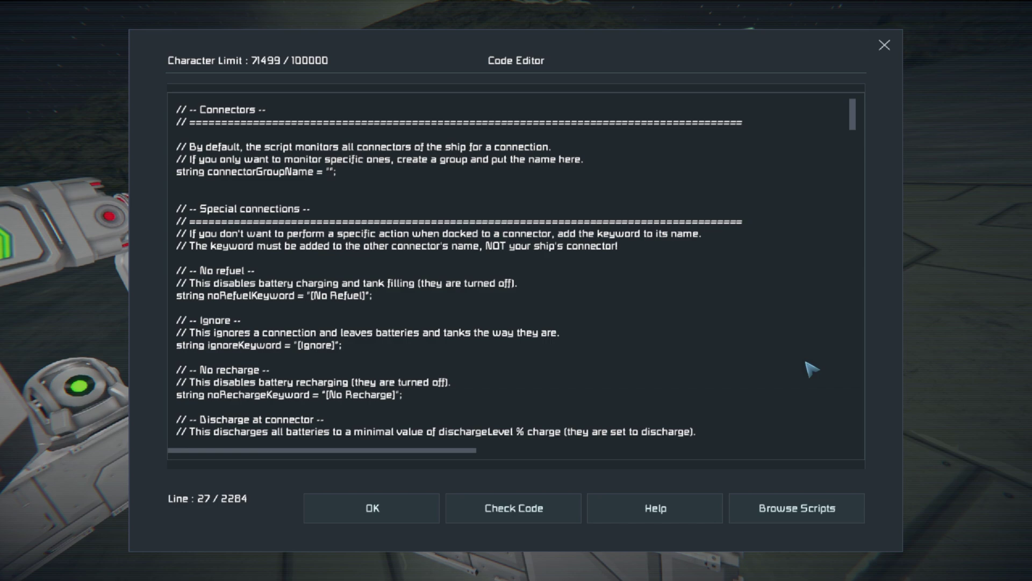
{"action": "scroll", "coordinate": [812, 368], "scroll_direction": "down", "scroll_amount": 3}
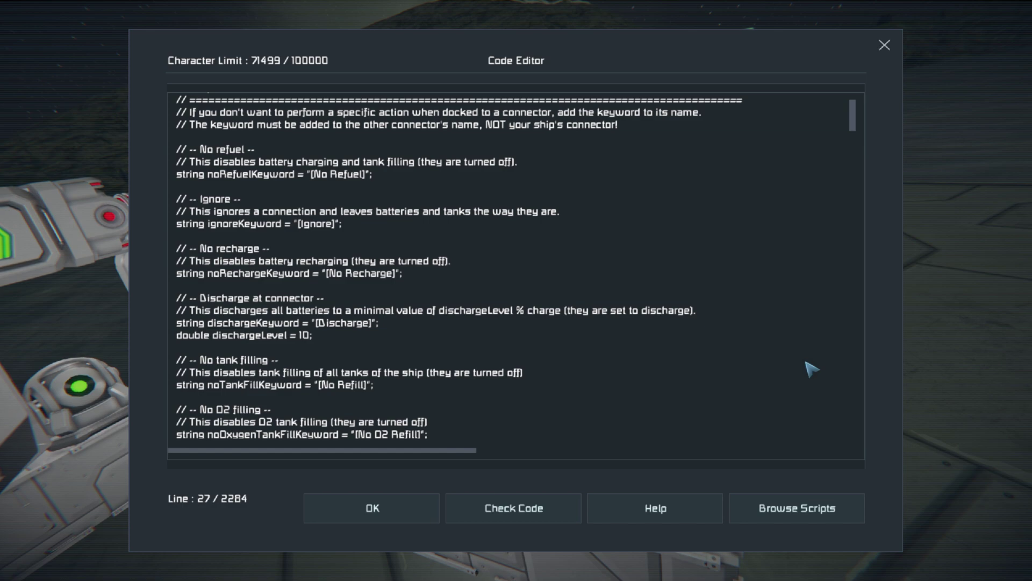
{"action": "scroll", "coordinate": [811, 369], "scroll_direction": "down", "scroll_amount": 3}
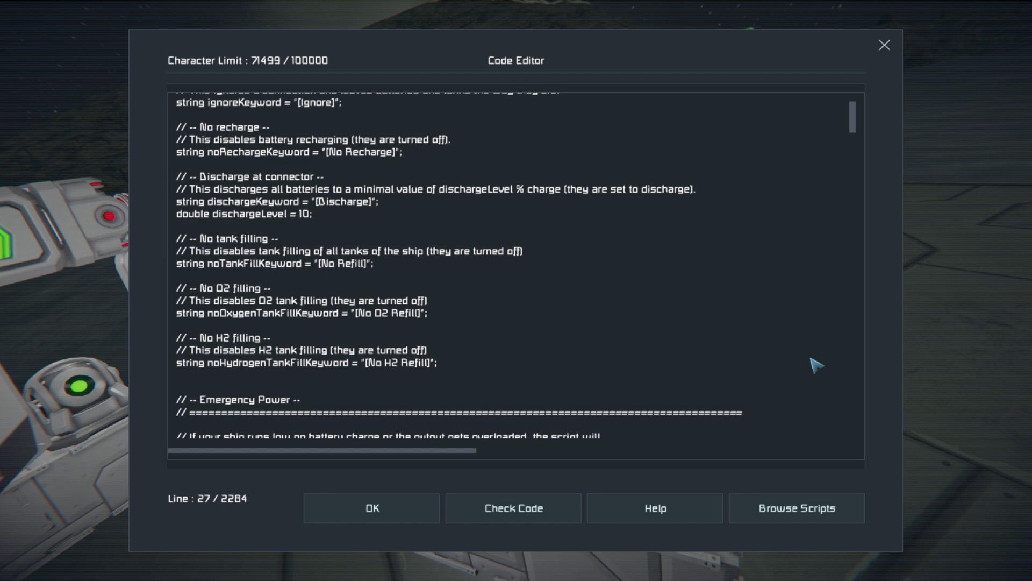
{"action": "scroll", "coordinate": [816, 366], "scroll_direction": "down", "scroll_amount": 3}
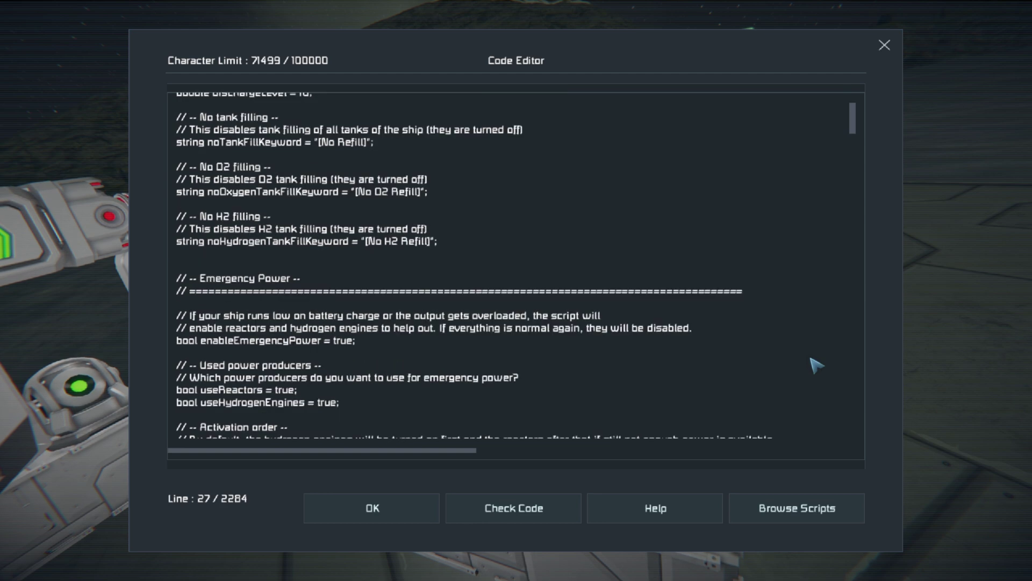
{"action": "scroll", "coordinate": [803, 368], "scroll_direction": "down", "scroll_amount": 3}
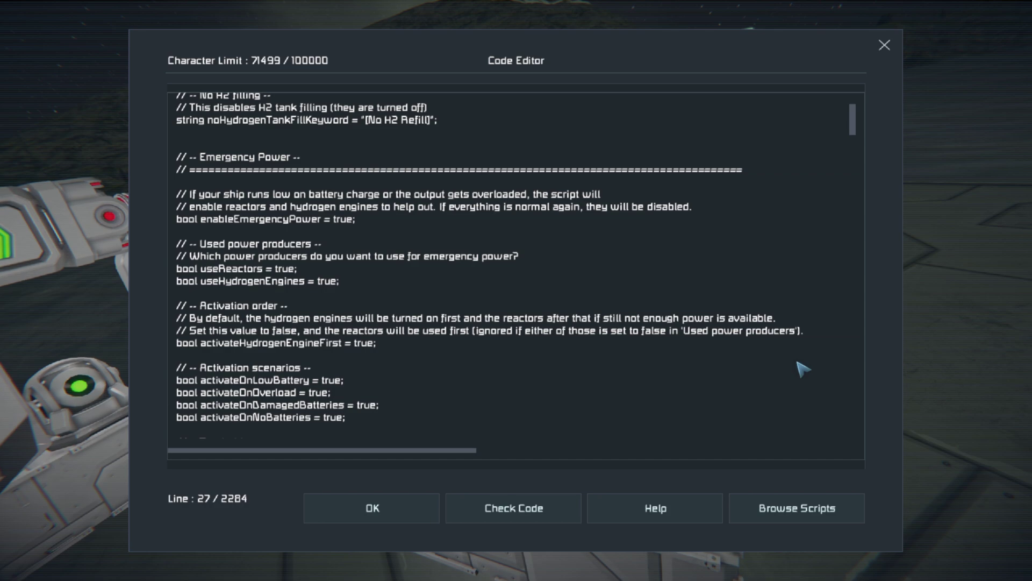
{"action": "scroll", "coordinate": [803, 368], "scroll_direction": "down", "scroll_amount": 3}
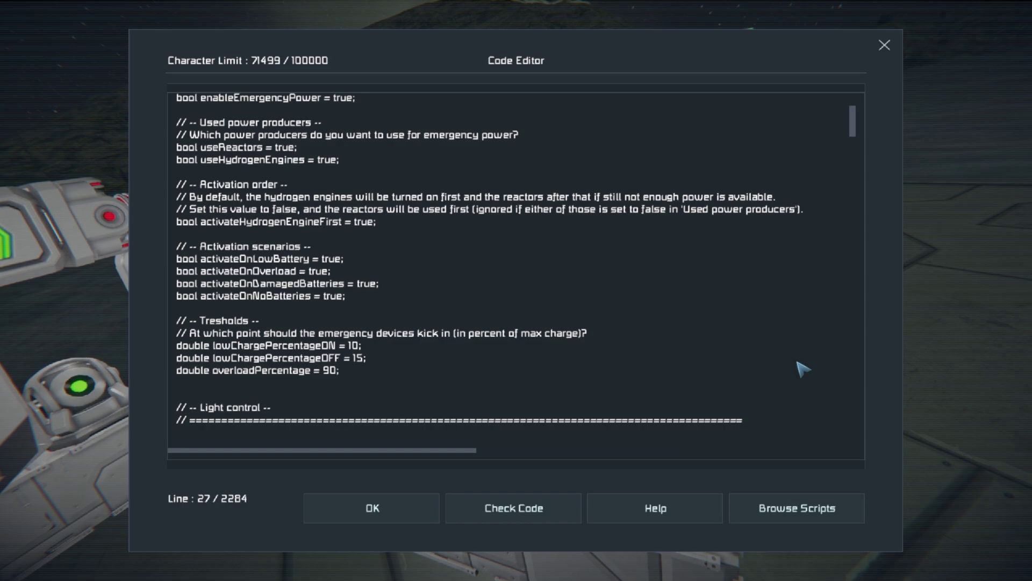
{"action": "scroll", "coordinate": [803, 368], "scroll_direction": "down", "scroll_amount": 3}
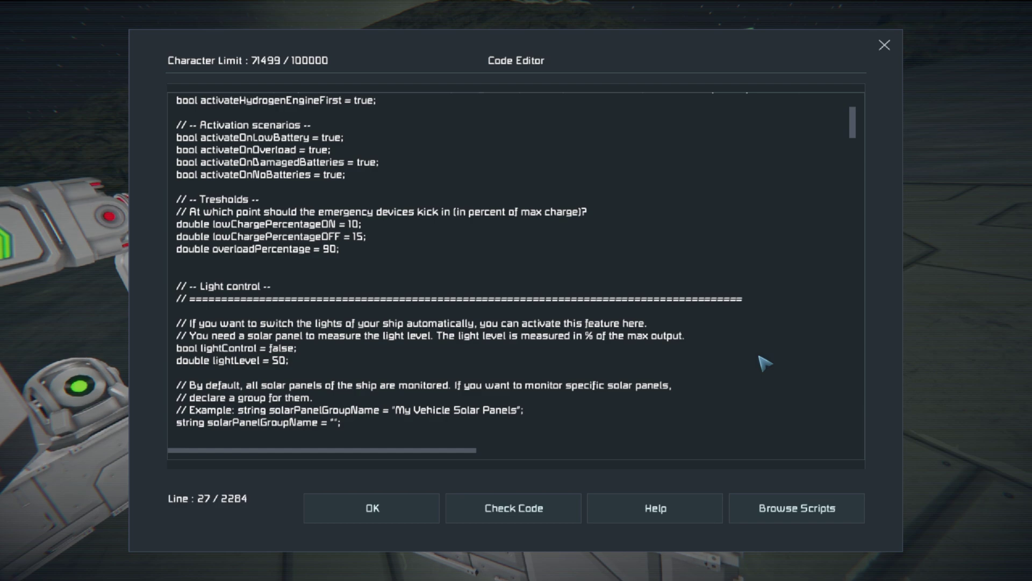
- Change the script's lightControl value from false to true and close the editor
{"action": "left_click", "coordinate": [287, 349]}
{"action": "key", "text": "BackSpace"}
{"action": "key", "text": "BackSpace"}
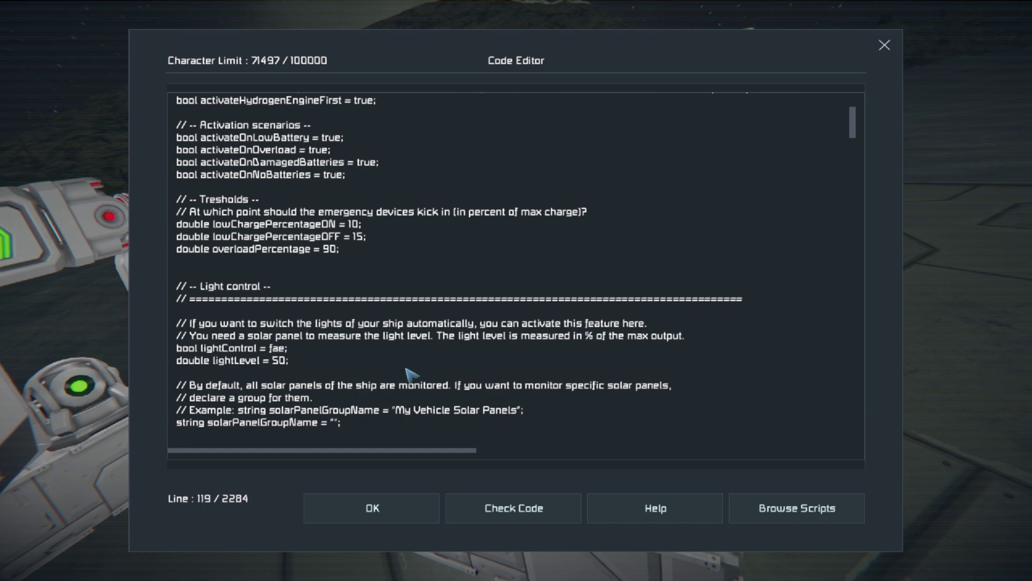
{"action": "key", "text": "BackSpace"}
{"action": "key", "text": "BackSpace"}
{"action": "type", "text": "true"}
{"action": "key", "text": "Escape"}
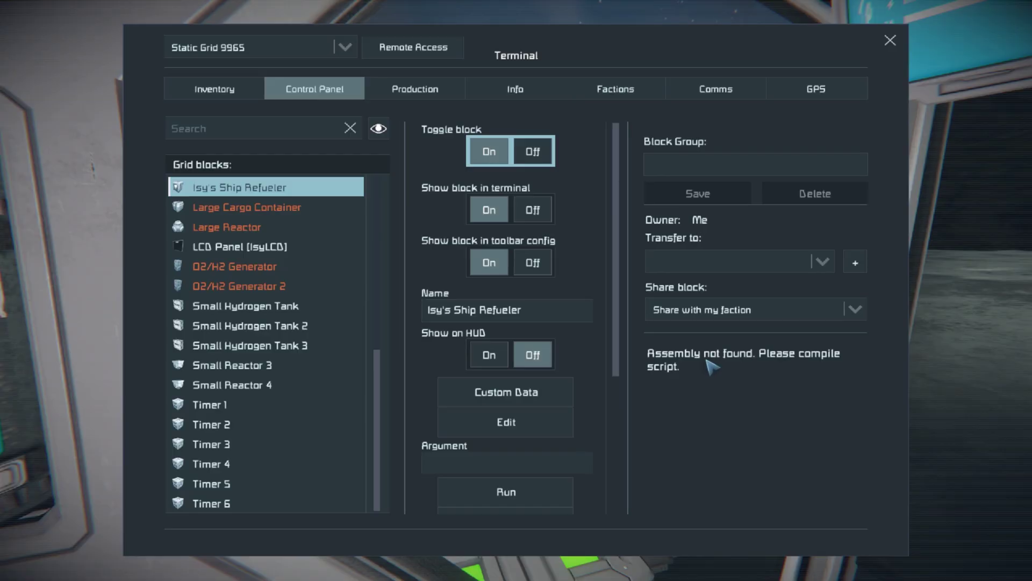
- Run the script, dismiss the compile error list, and move to the lightLevel line
{"action": "left_click", "coordinate": [503, 489]}
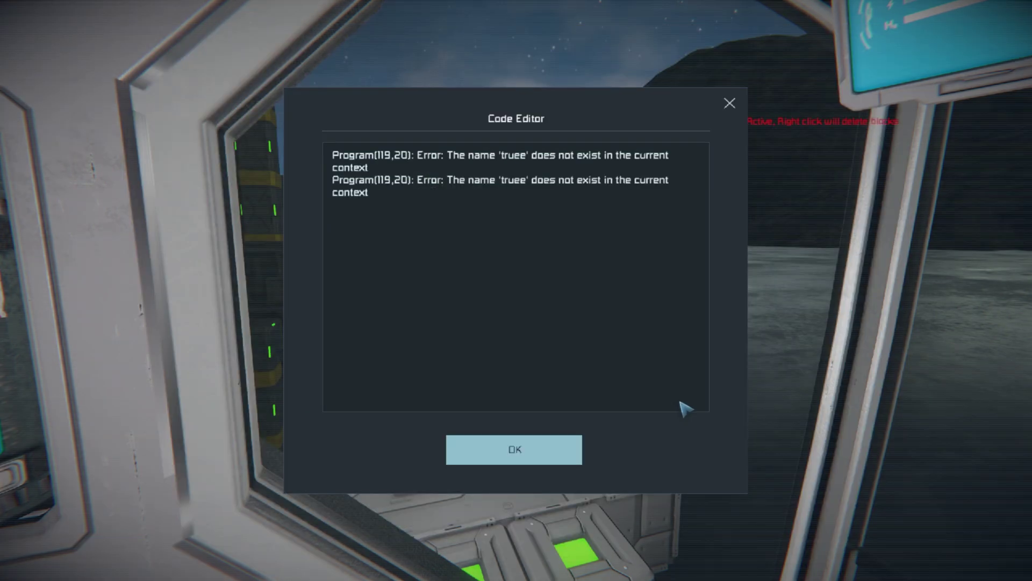
{"action": "left_click", "coordinate": [534, 452]}
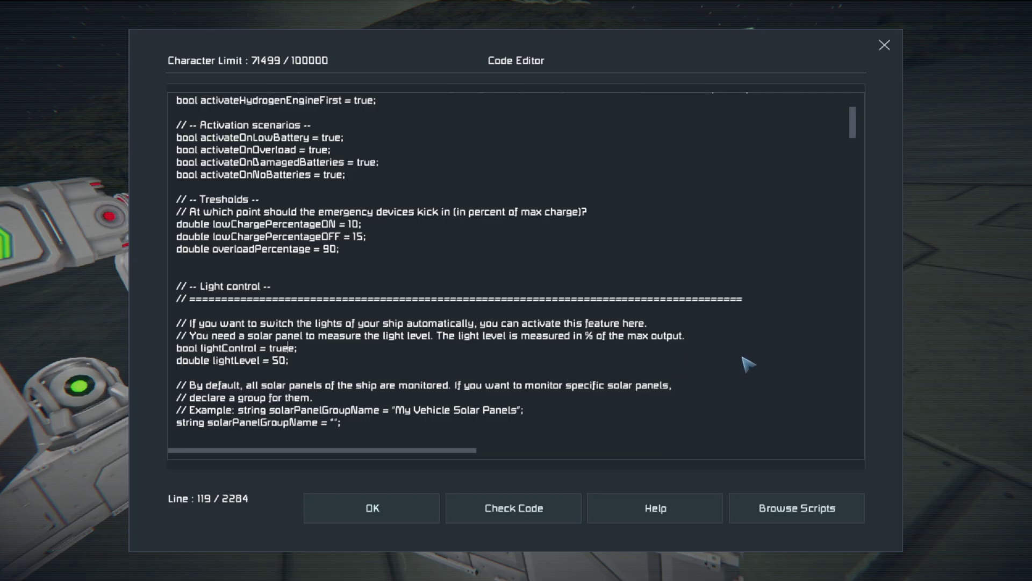
{"action": "key", "text": "Down"}
- Scroll down past the Light control settings (lightControl true, lightLevel 50)
{"action": "scroll", "coordinate": [747, 364], "scroll_direction": "down", "scroll_amount": 3}
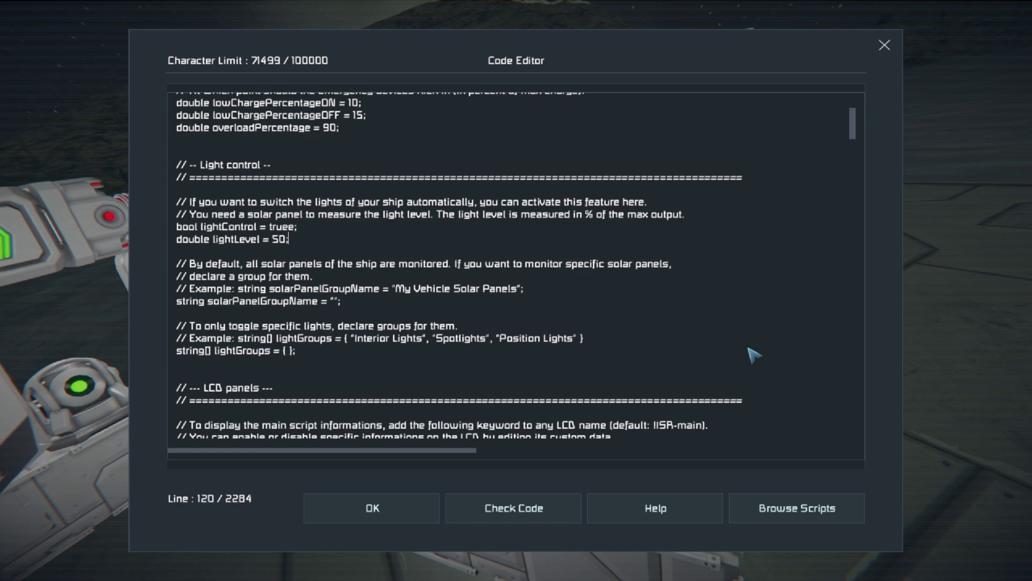
{"action": "scroll", "coordinate": [754, 355], "scroll_direction": "down", "scroll_amount": 3}
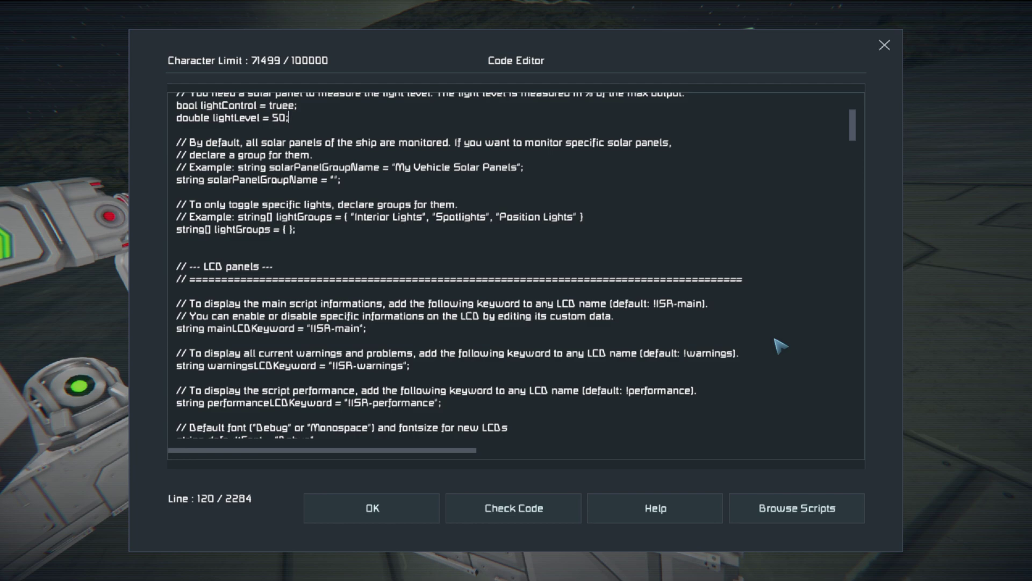
- Scroll to the Timer trigger section and begin entering the dock event
{"action": "scroll", "coordinate": [779, 346], "scroll_direction": "down", "scroll_amount": 3}
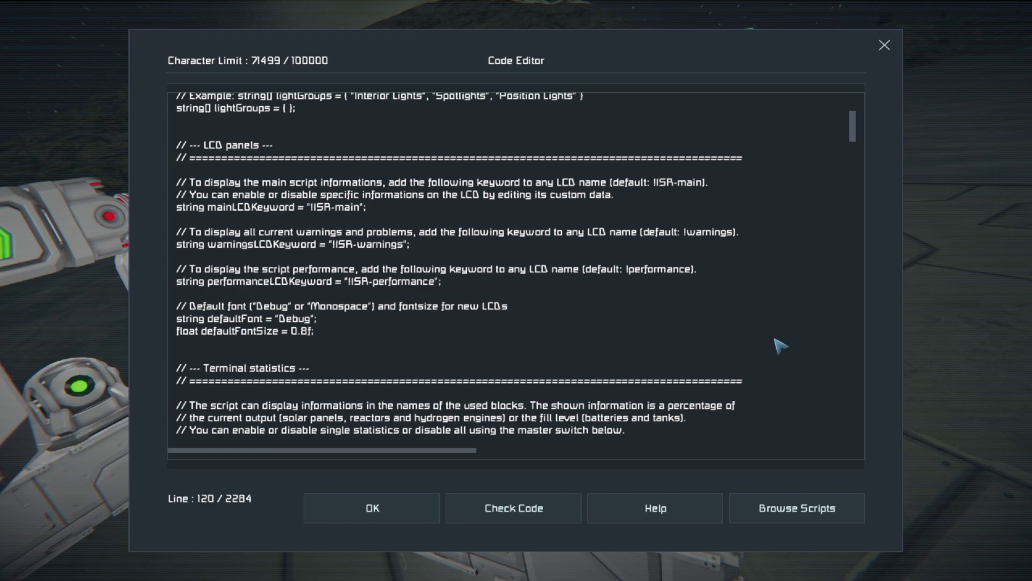
{"action": "scroll", "coordinate": [780, 346], "scroll_direction": "down", "scroll_amount": 3}
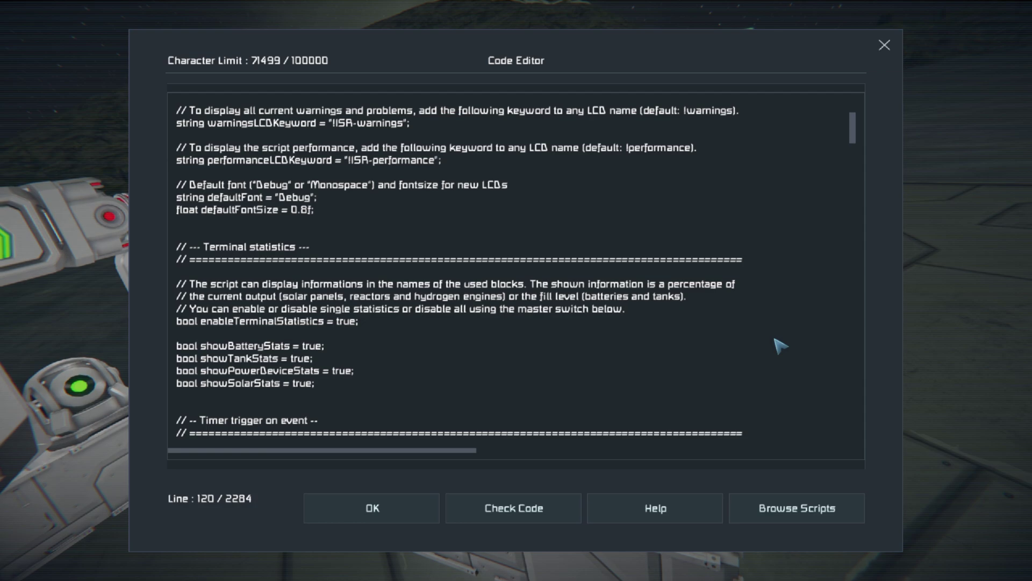
{"action": "type", "text": "do"}
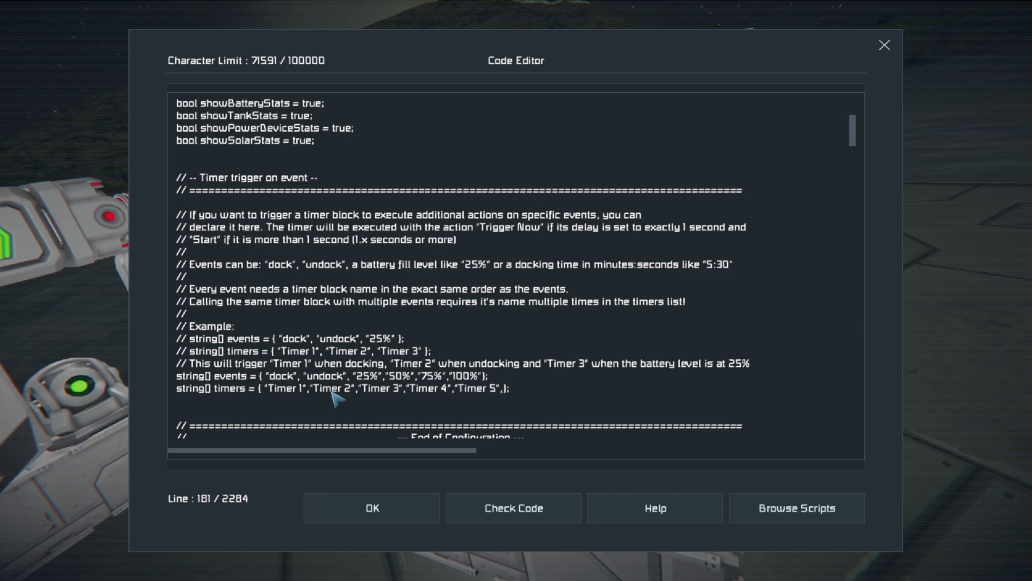
- Save the script edits, leave the terminal, and place four more timer blocks in a row
{"action": "left_click", "coordinate": [386, 516]}
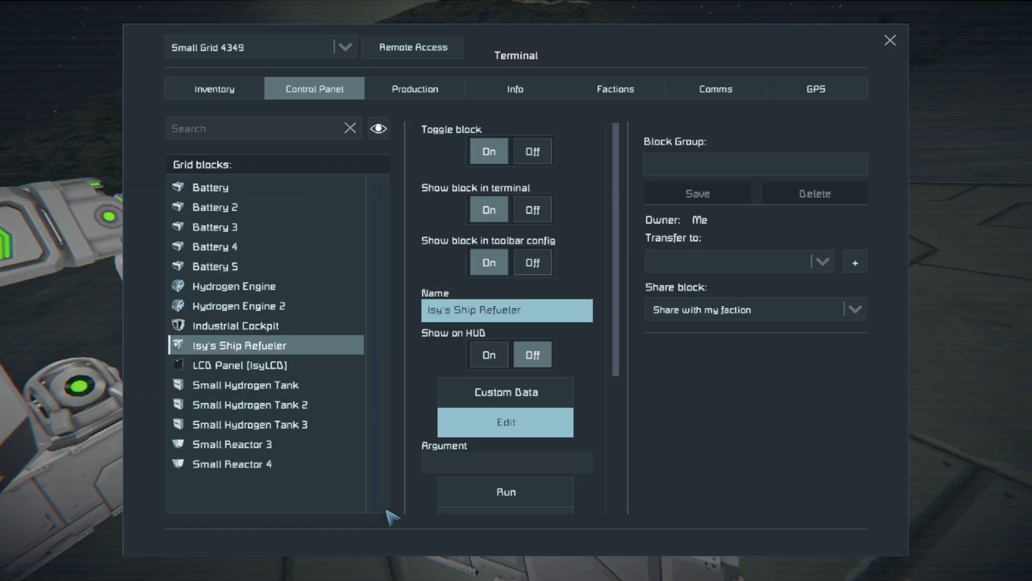
{"action": "left_click", "coordinate": [893, 41]}
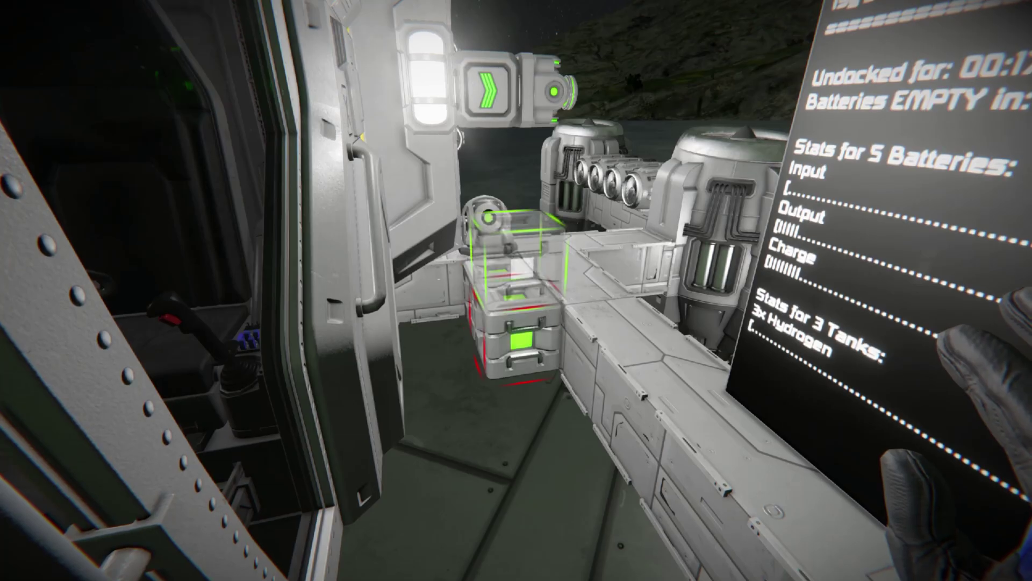
{"action": "left_click", "coordinate": [517, 290]}
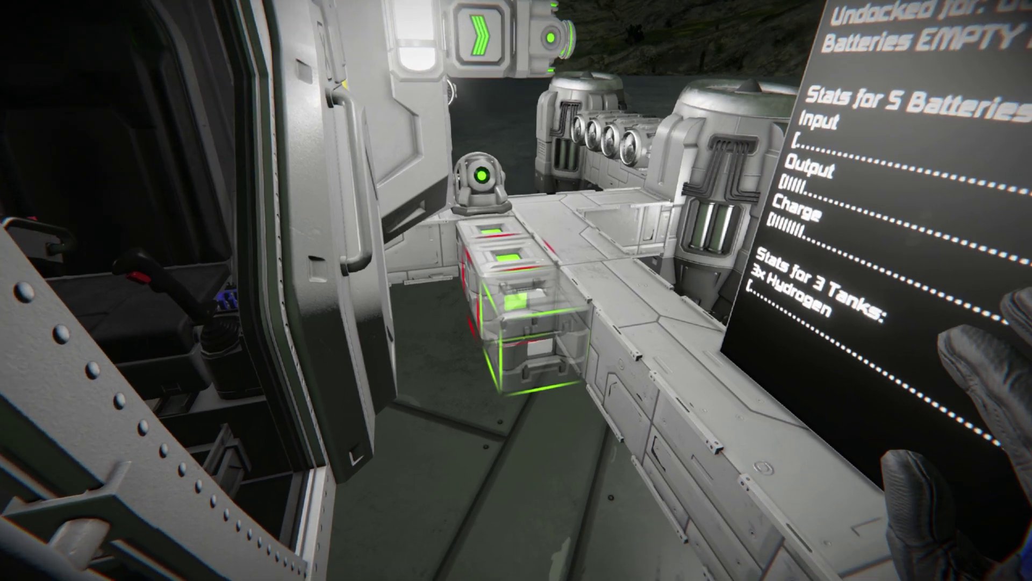
{"action": "left_click", "coordinate": [516, 290]}
{"action": "left_click", "coordinate": [516, 290]}
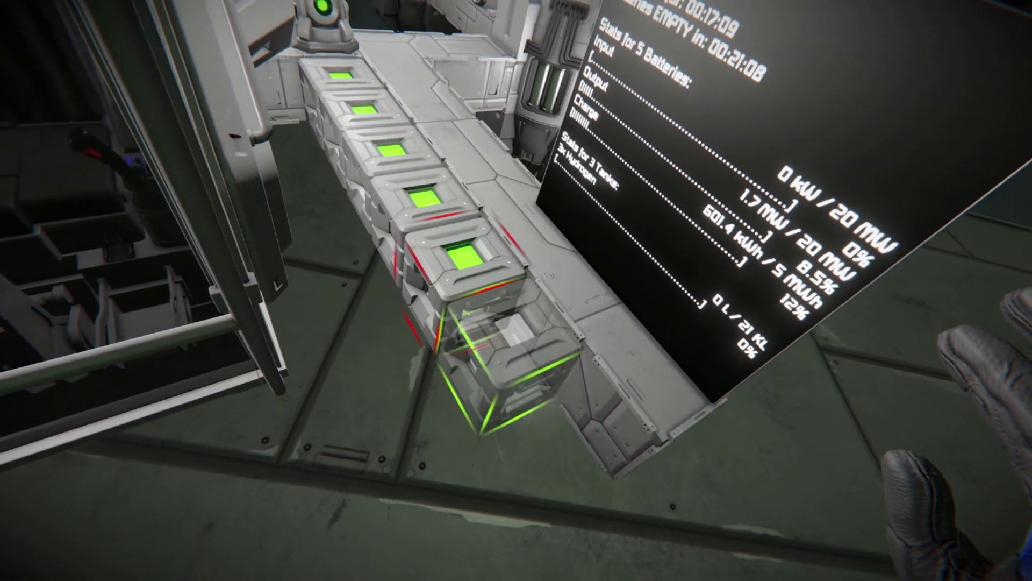
{"action": "left_click", "coordinate": [516, 291]}
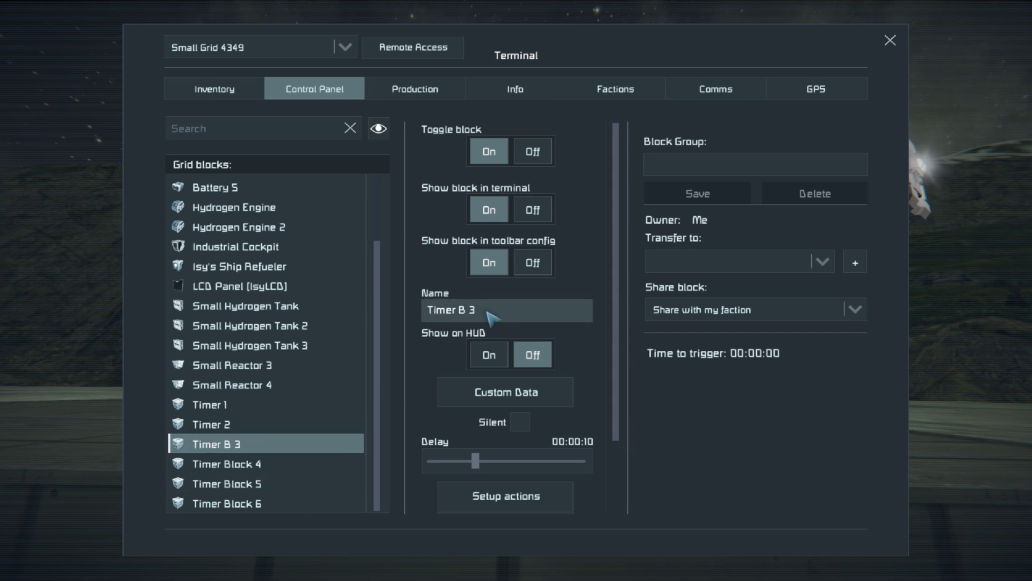
- Rename the remaining timer blocks in sequence, up to the sixth timer
{"action": "key", "text": "BackSpace"}
{"action": "key", "text": "BackSpace"}
{"action": "left_click", "coordinate": [242, 464]}
{"action": "left_click", "coordinate": [487, 309]}
{"action": "key", "text": "BackSpace"}
{"action": "key", "text": "BackSpace"}
{"action": "key", "text": "BackSpace"}
{"action": "left_click", "coordinate": [242, 483]}
{"action": "left_click", "coordinate": [486, 309]}
{"action": "key", "text": "BackSpace"}
{"action": "key", "text": "BackSpace"}
{"action": "key", "text": "BackSpace"}
{"action": "left_click", "coordinate": [242, 503]}
{"action": "left_click", "coordinate": [557, 310]}
{"action": "key", "text": "Escape"}
- Fly the ship up, then rename Rotating Lights 2 and 3 to '100%' and '75%'
{"action": "key", "text": "space"}
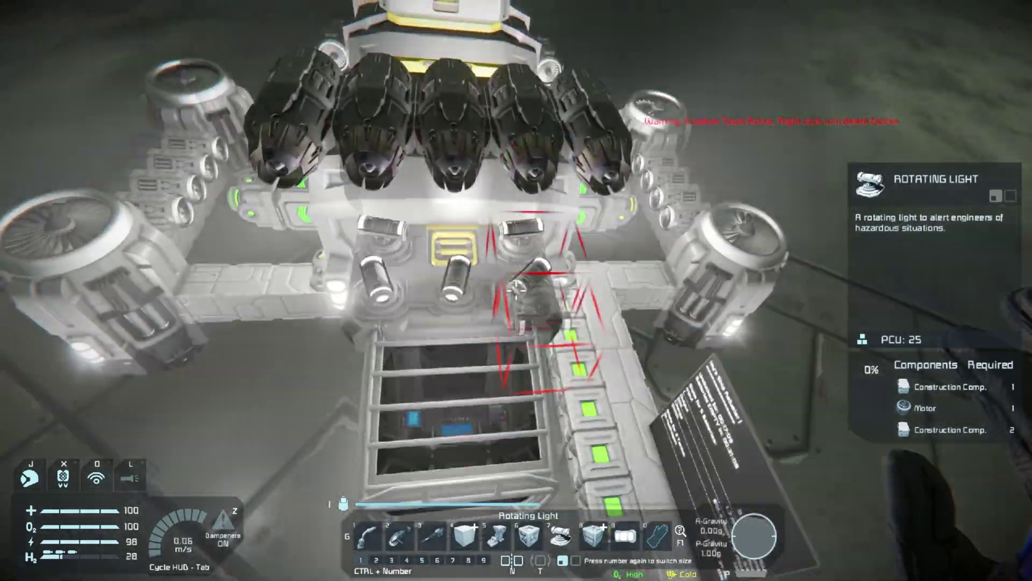
{"action": "key", "text": "k"}
{"action": "key", "text": "Down"}
{"action": "key", "text": "Down"}
{"action": "key", "text": "Down"}
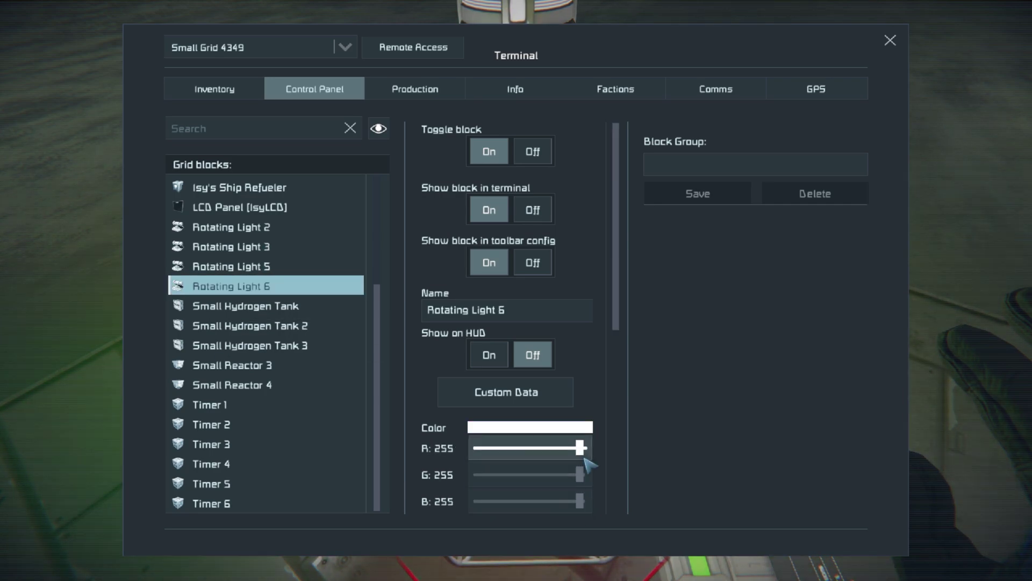
{"action": "key", "text": "Up"}
{"action": "key", "text": "Up"}
{"action": "key", "text": "Up"}
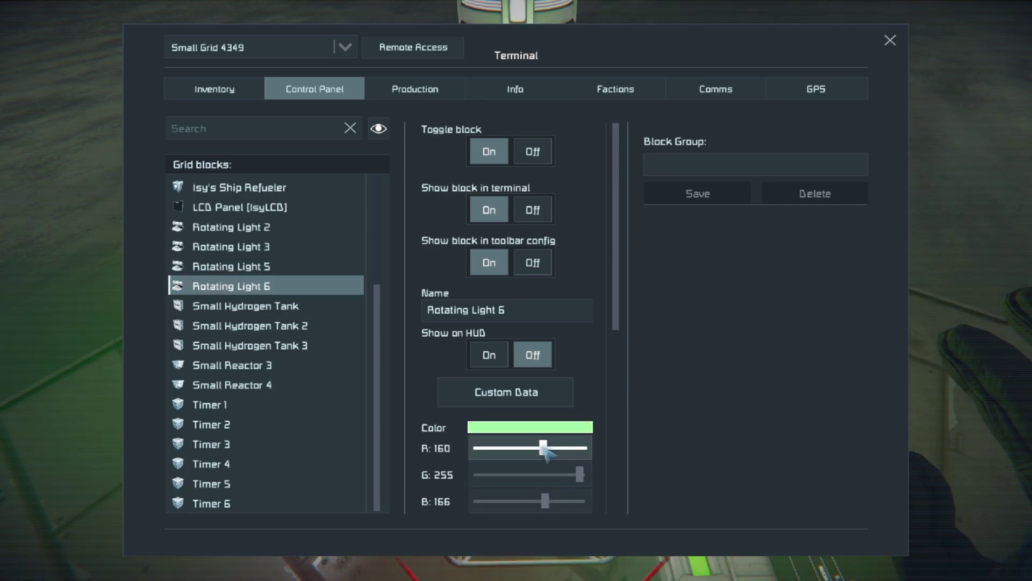
{"action": "left_click", "coordinate": [425, 310]}
{"action": "key", "text": "ctrl+a"}
{"action": "type", "text": "100%"}
{"action": "left_click", "coordinate": [330, 325]}
{"action": "key", "text": "Tab"}
{"action": "type", "text": "75%"}
- Rename Rotating Light 6 to '75%' and Rotating Light 5 to '25%'
{"action": "left_click", "coordinate": [317, 366]}
{"action": "left_click", "coordinate": [521, 315]}
{"action": "key", "text": "ctrl+a"}
{"action": "type", "text": "75%"}
{"action": "left_click", "coordinate": [353, 323]}
{"action": "key", "text": "Tab"}
{"action": "key", "text": "Down"}
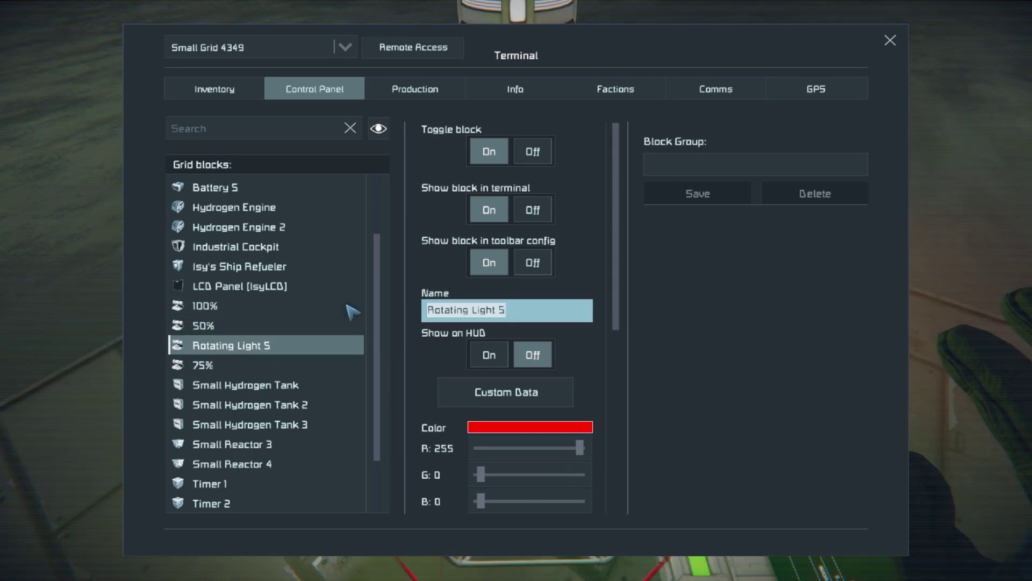
{"action": "type", "text": "25%"}
- Save the percentage rotating lights as a block group named 'Colors'
{"action": "left_click", "coordinate": [272, 191]}
{"action": "left_click", "coordinate": [269, 246], "text": "shift"}
{"action": "left_click", "coordinate": [709, 163]}
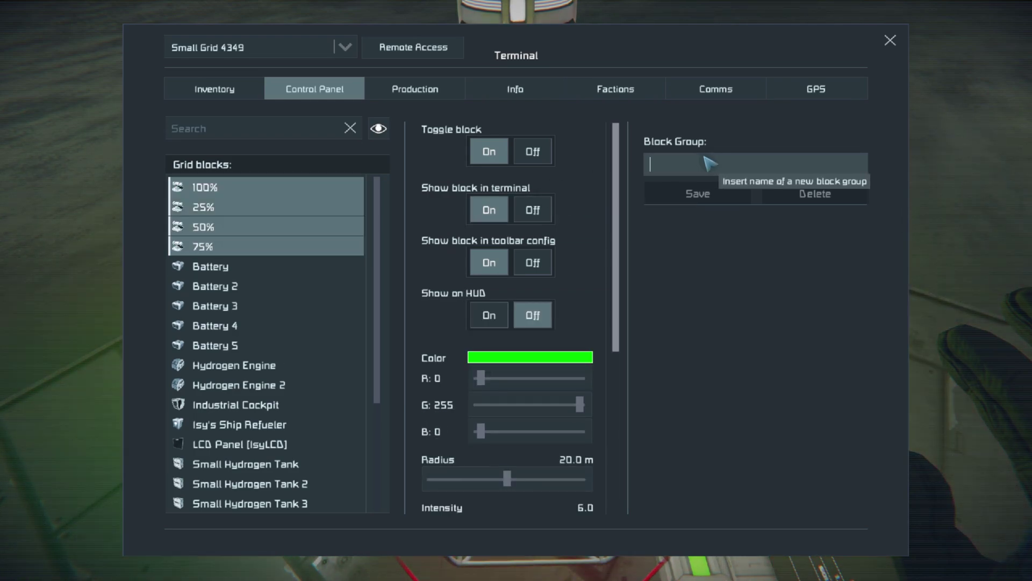
{"action": "type", "text": "Colors"}
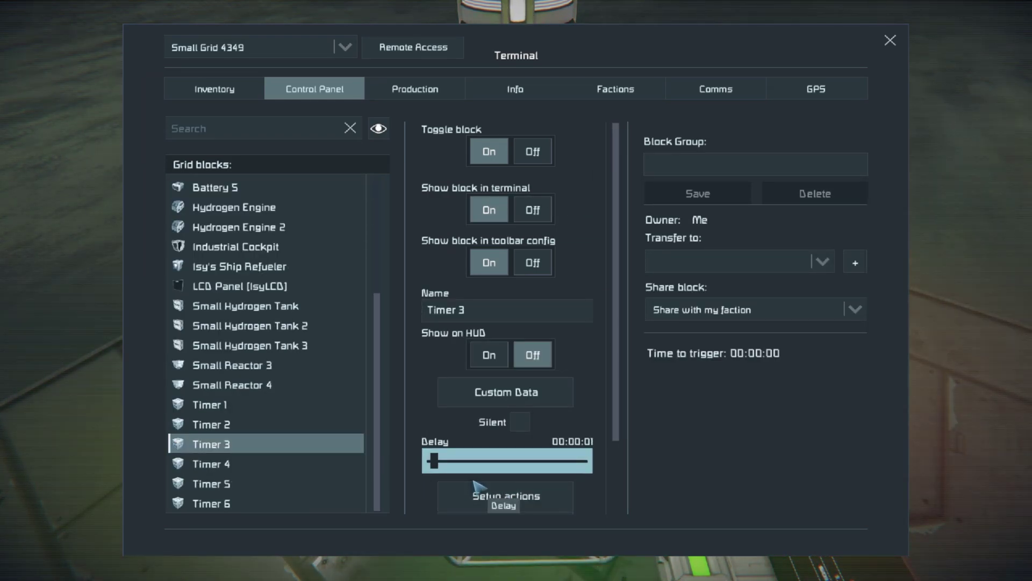
- Add a toggle action for the 25% light to Timer 3's action slots
{"action": "left_click", "coordinate": [493, 495]}
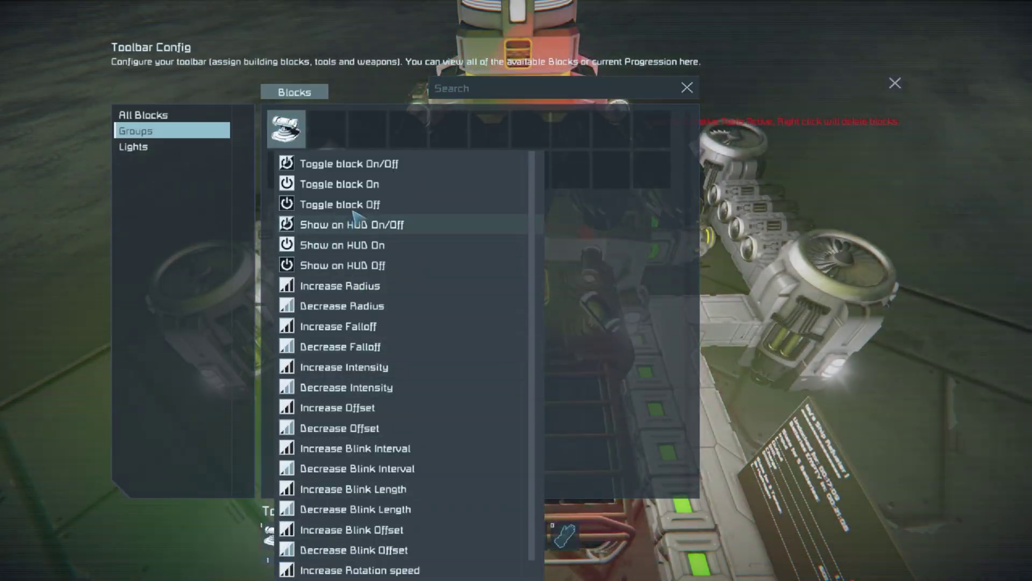
{"action": "left_click", "coordinate": [344, 204]}
{"action": "left_click", "coordinate": [143, 114]}
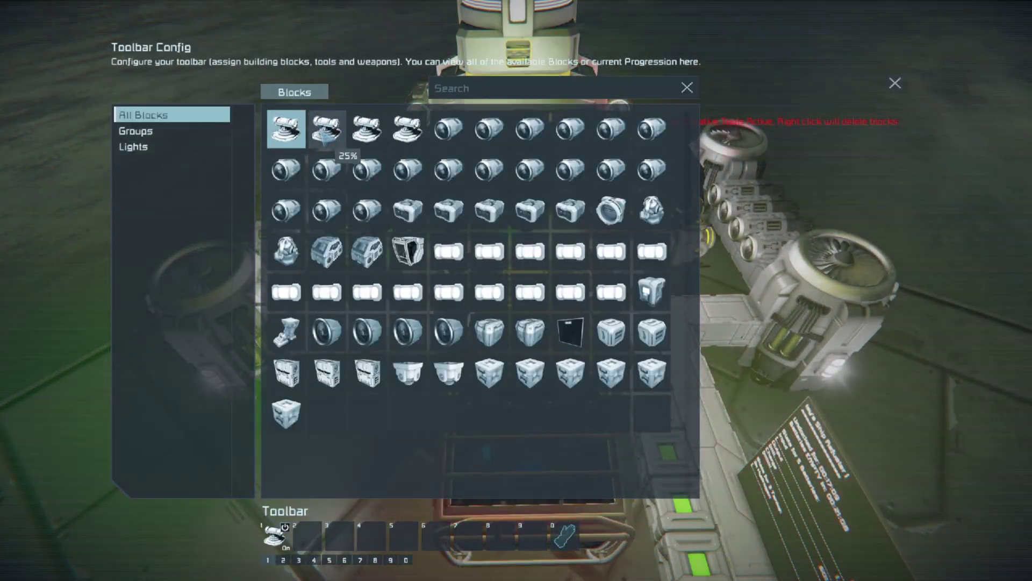
{"action": "left_click", "coordinate": [327, 130]}
{"action": "left_click", "coordinate": [425, 184]}
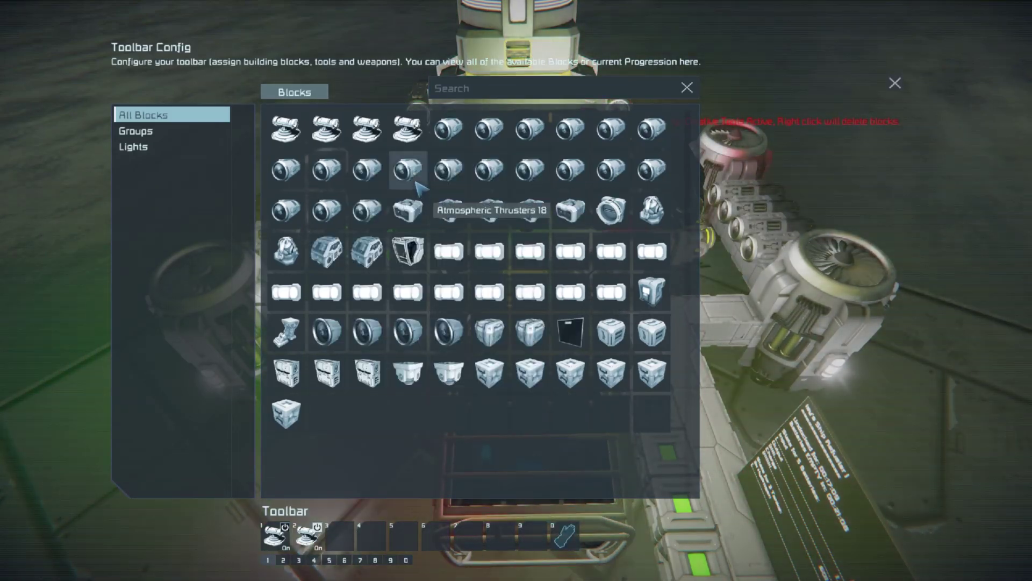
- Save the interior lights as a block group named 'Lights'
{"action": "key", "text": "Escape"}
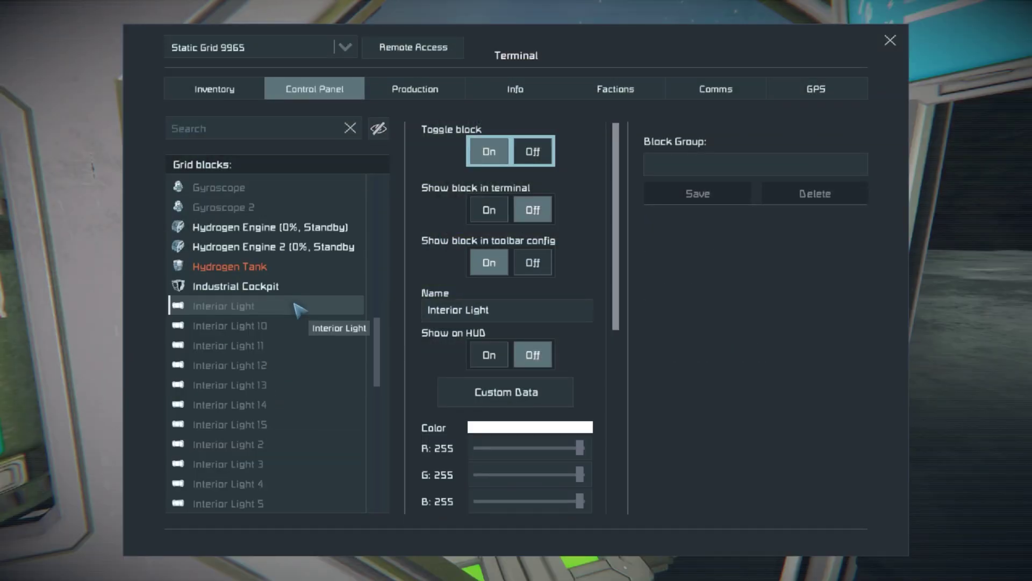
{"action": "scroll", "coordinate": [282, 376], "scroll_direction": "down", "scroll_amount": 3}
{"action": "left_click", "coordinate": [281, 424], "text": "shift"}
{"action": "left_click", "coordinate": [698, 164]}
{"action": "type", "text": "Lights"}
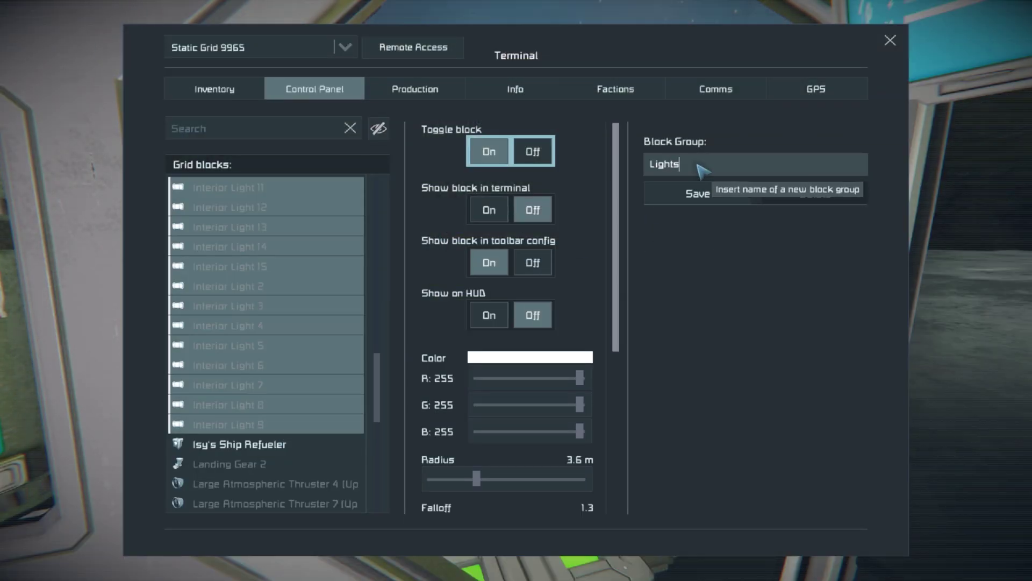
{"action": "left_click", "coordinate": [698, 194]}
- Set lightGroups to {"Lights"} in Isy's Ship Refueler script and close the editor
{"action": "scroll", "coordinate": [355, 398], "scroll_direction": "down", "scroll_amount": 4}
{"action": "left_click", "coordinate": [334, 404]}
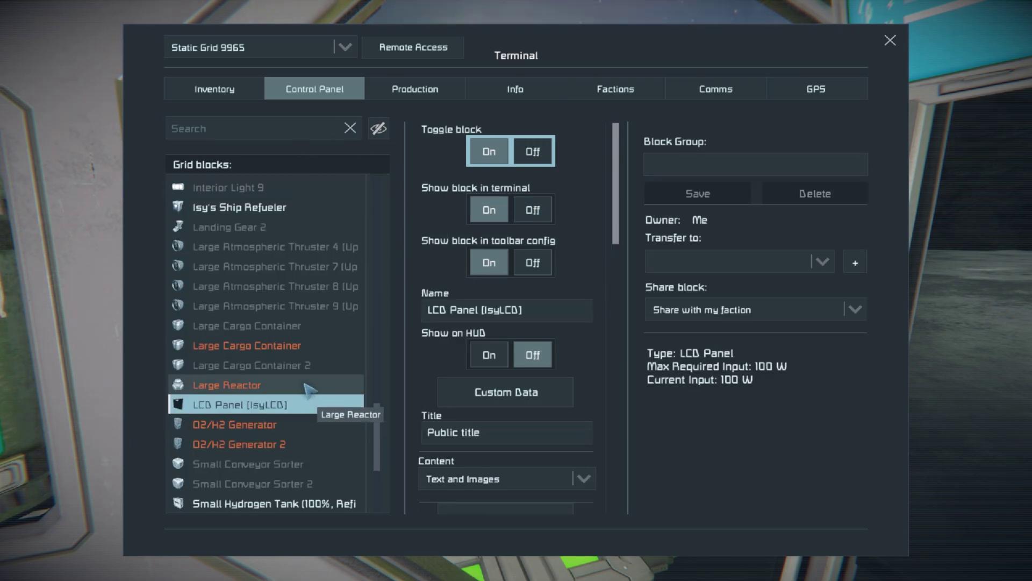
{"action": "left_click", "coordinate": [239, 207]}
{"action": "scroll", "coordinate": [394, 416], "scroll_direction": "down", "scroll_amount": 8}
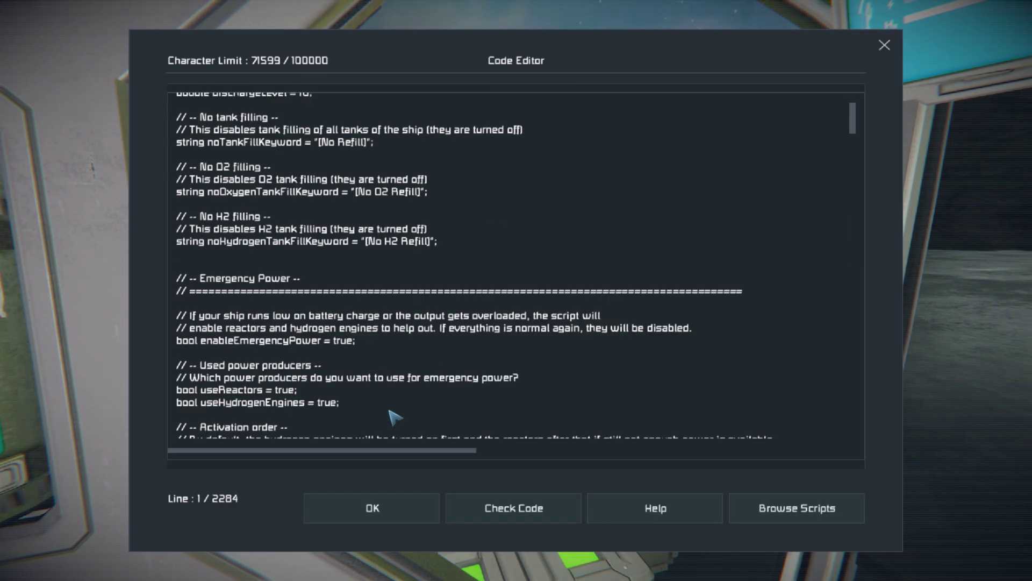
{"action": "scroll", "coordinate": [394, 416], "scroll_direction": "down", "scroll_amount": 10}
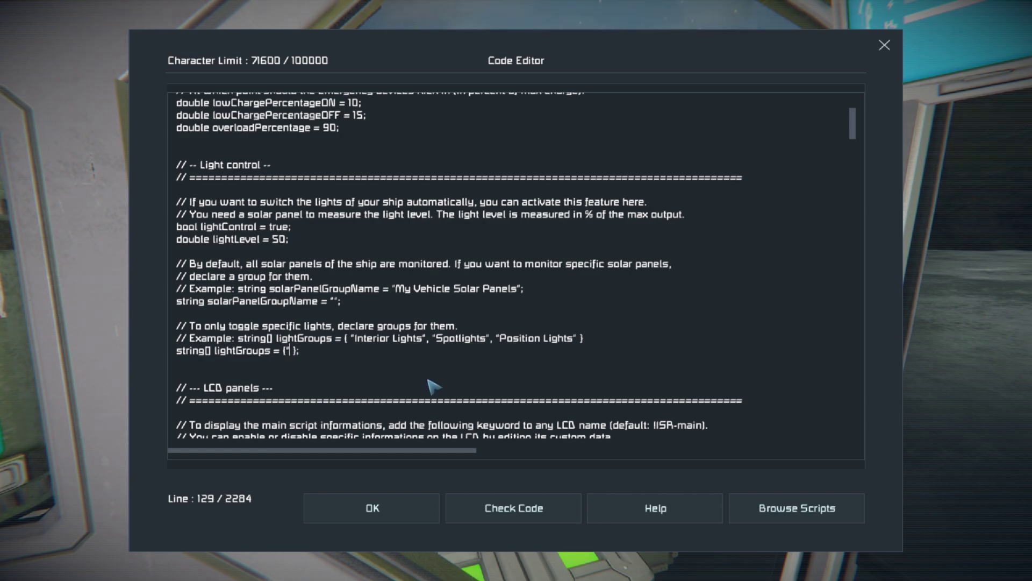
{"action": "type", "text": "\"Lights"}
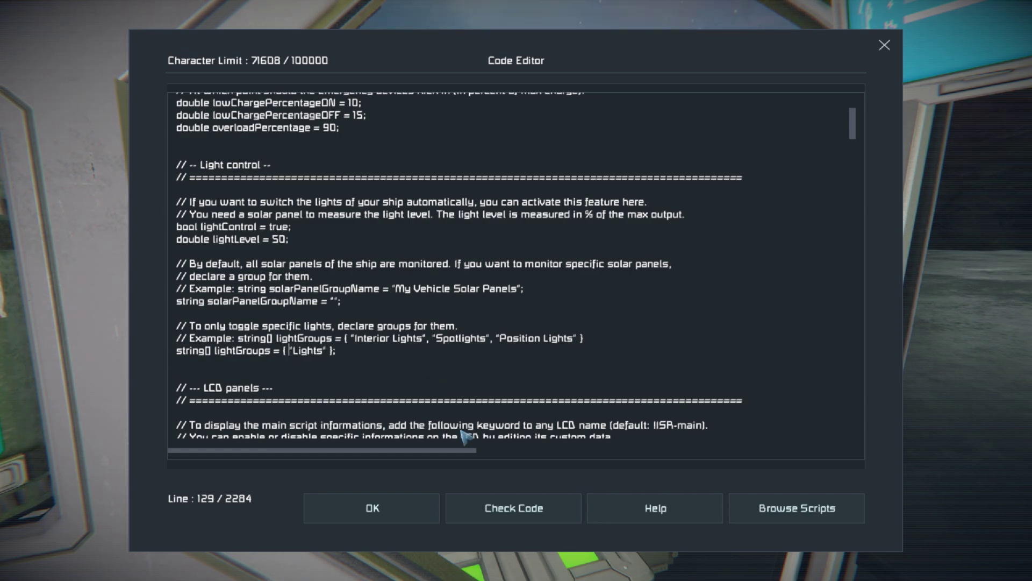
{"action": "key", "text": "Escape"}
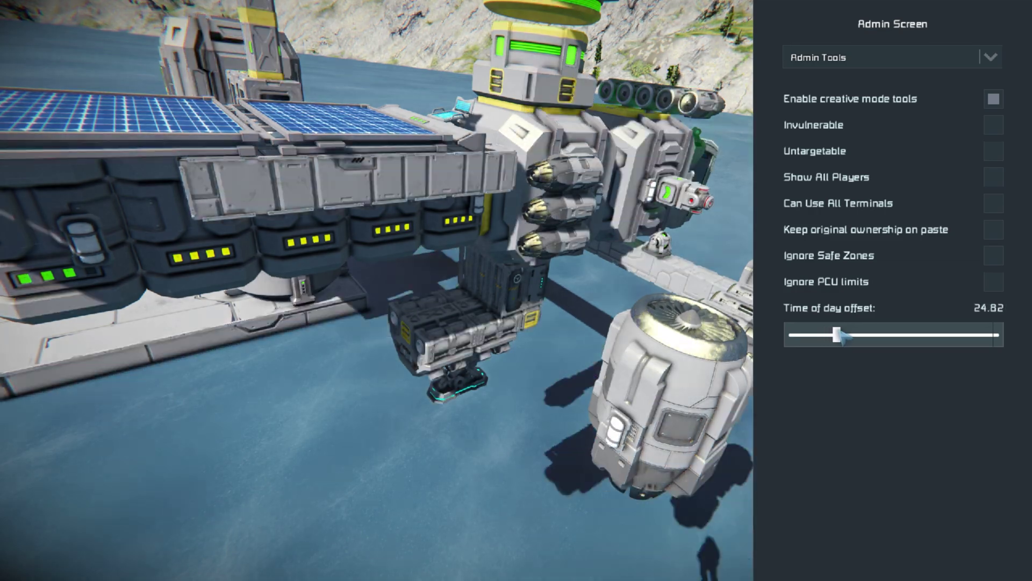
- Shift the time of day to a 44.08 offset and hide the HUD
{"action": "mouse_move", "coordinate": [835, 334]}
{"action": "left_mouse_down"}
{"action": "mouse_move", "coordinate": [883, 336]}
{"action": "mouse_move", "coordinate": [866, 336]}
{"action": "left_mouse_up"}
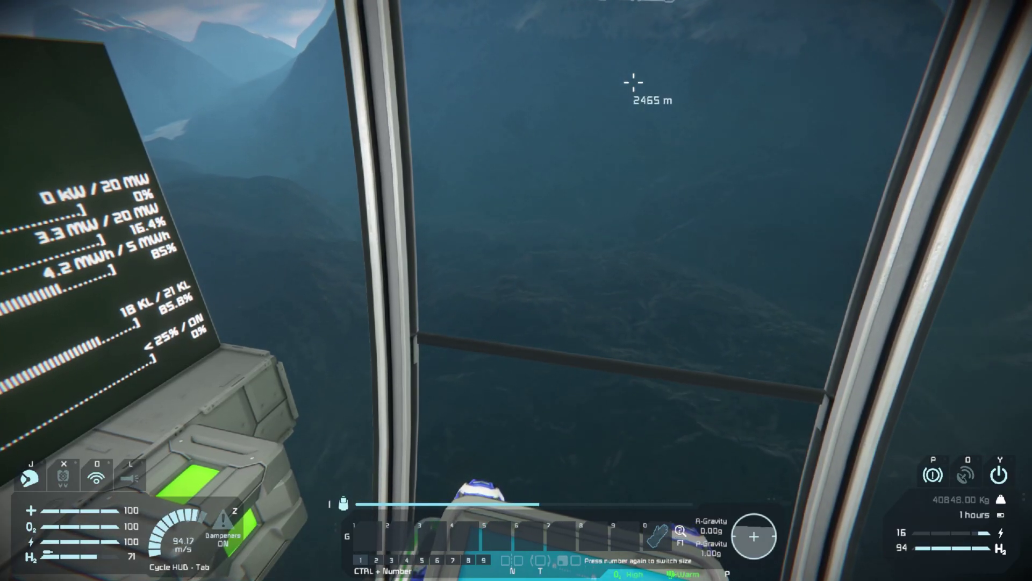
{"action": "key", "text": "Tab"}
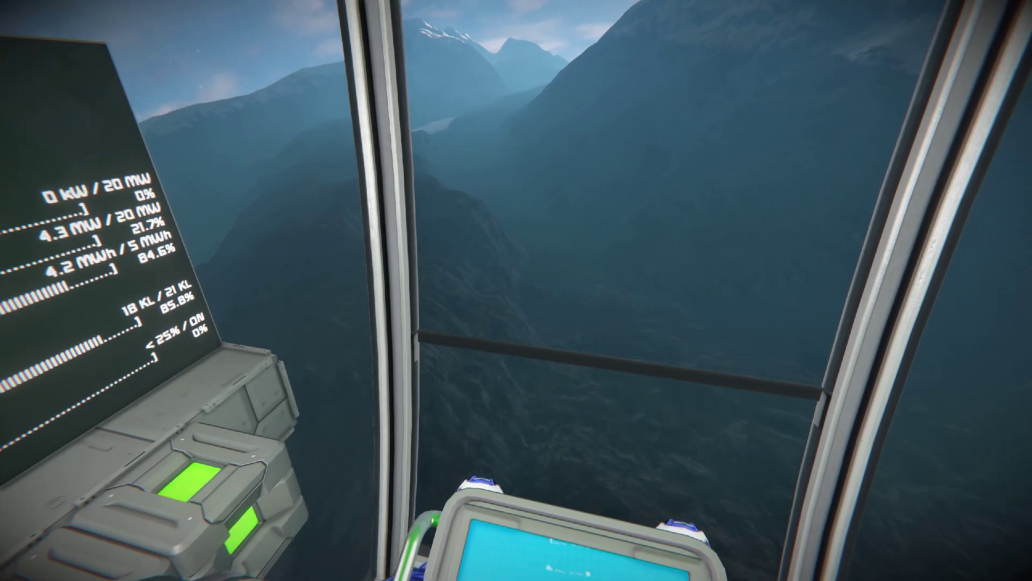